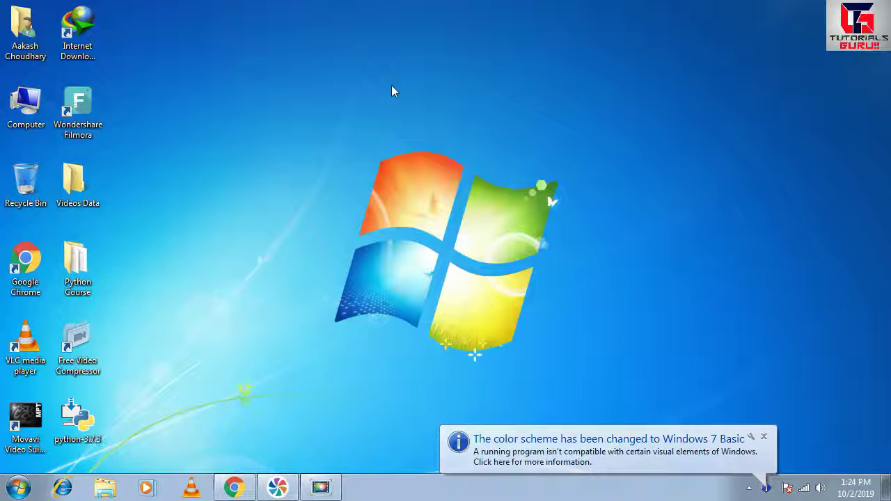
Open the system properties of Computer to check the Windows edition and system type, and close the window.
{"action": "right_click", "coordinate": [26, 108]}
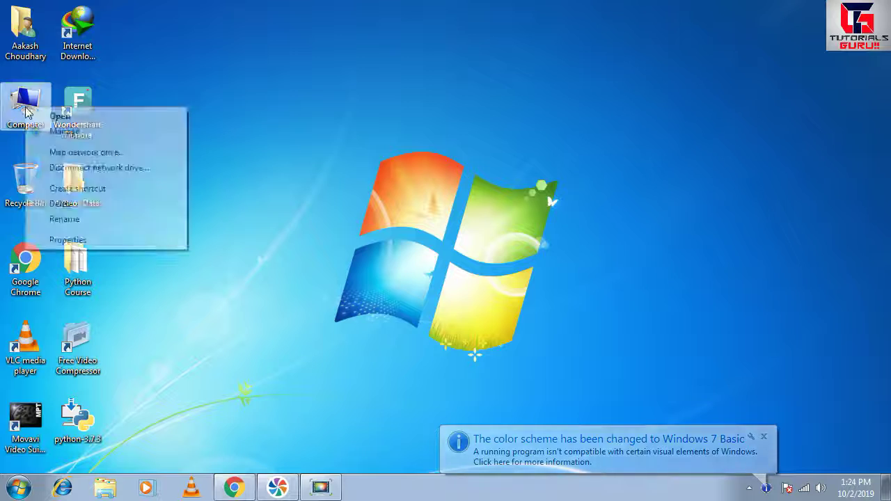
{"action": "left_click", "coordinate": [68, 240]}
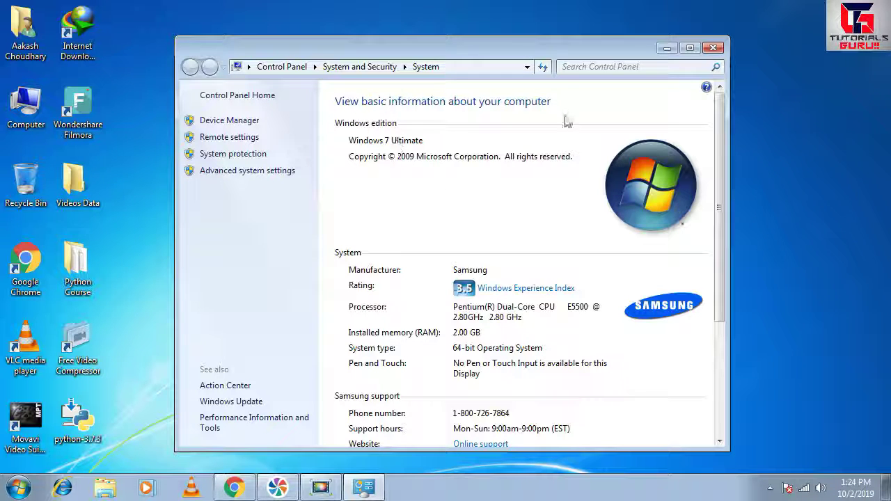
{"action": "left_click", "coordinate": [713, 48]}
{"action": "left_click_drag", "start_coordinate": [263, 68], "coordinate": [614, 396]}
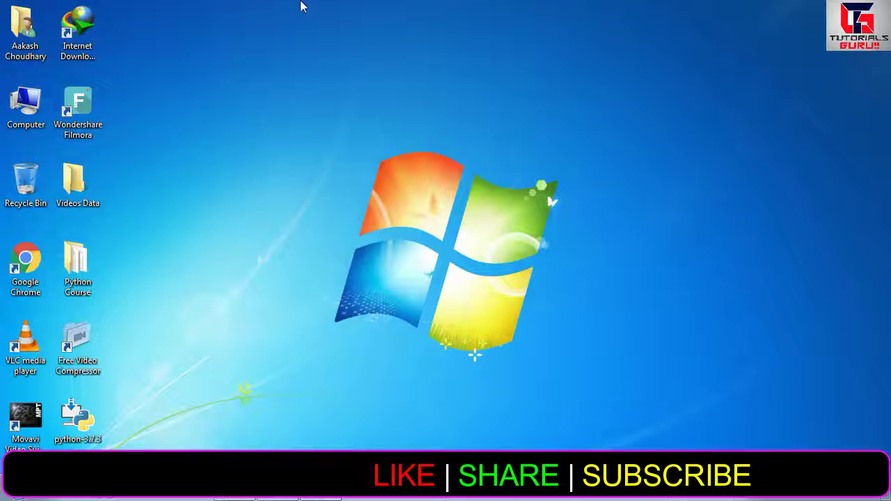
Refresh the desktop and review the basic system information of Computer once more, closing it when done.
{"action": "right_click", "coordinate": [495, 83]}
{"action": "left_click", "coordinate": [494, 119]}
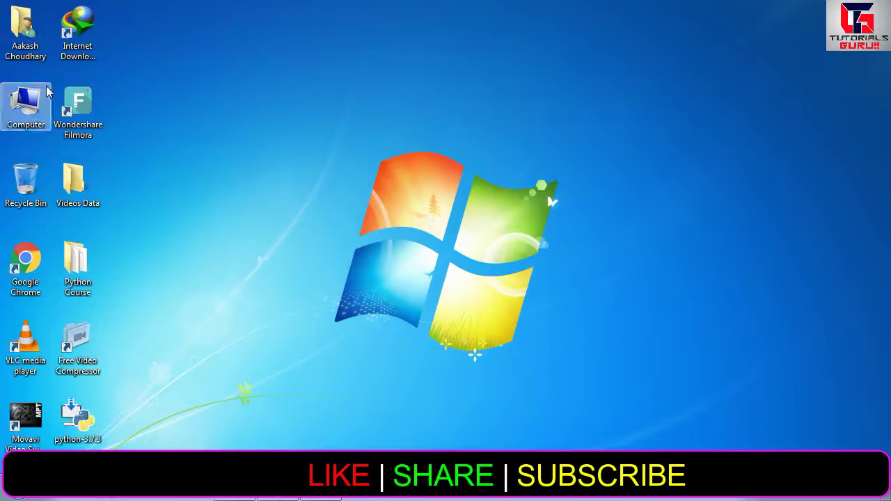
{"action": "right_click", "coordinate": [75, 96]}
{"action": "right_click", "coordinate": [16, 99]}
{"action": "left_click", "coordinate": [43, 230]}
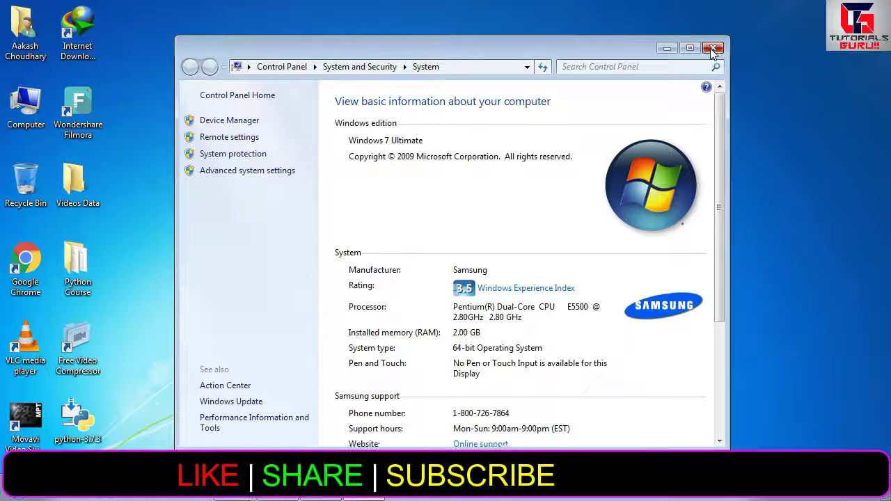
{"action": "key", "text": "alt+F4"}
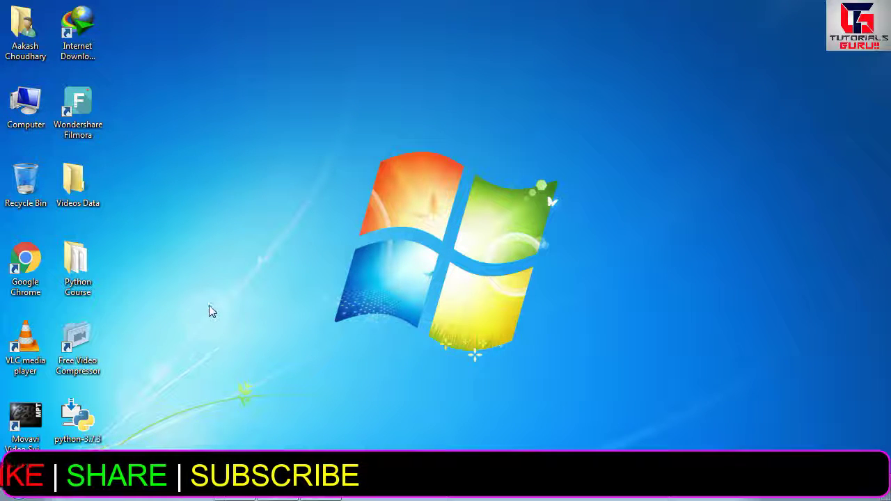
Try to run the python-3.7.3 installer from the desktop, close its setup window and refresh the desktop.
{"action": "double_click", "coordinate": [78, 418]}
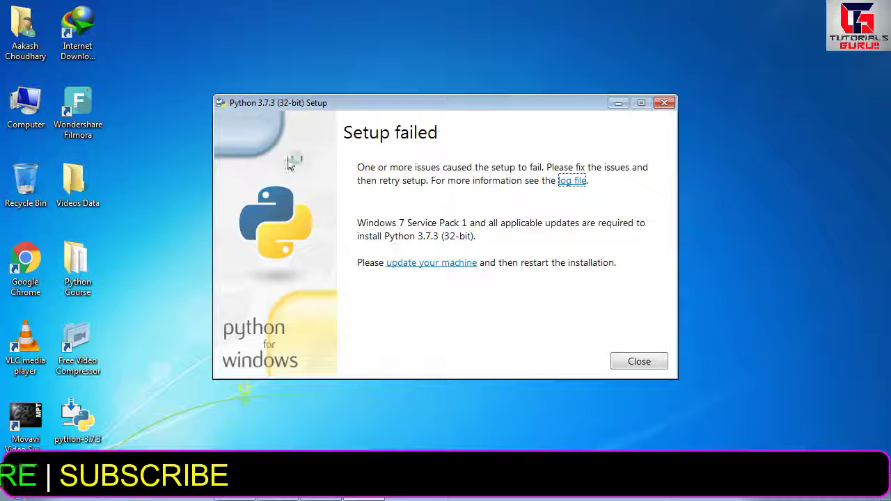
{"action": "left_click", "coordinate": [663, 105]}
{"action": "right_click", "coordinate": [452, 102]}
{"action": "left_click", "coordinate": [505, 139]}
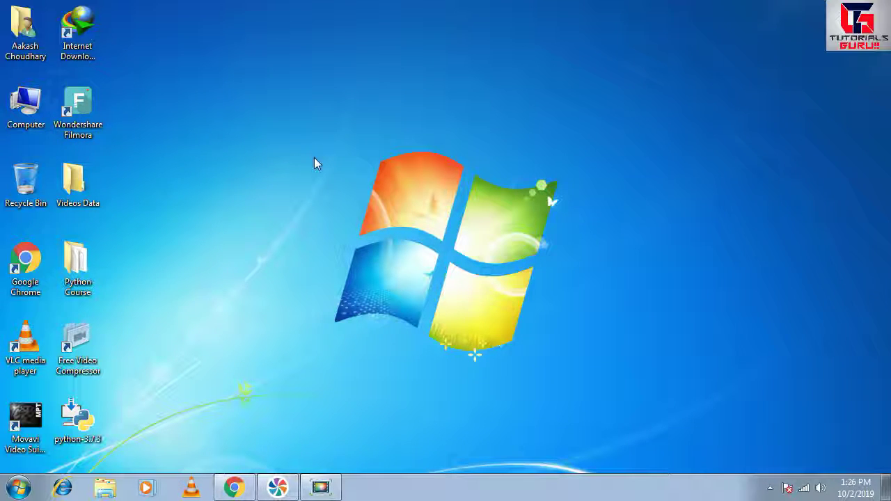
Switch to Chrome, read the "what is sp1 in windows 7" search answer on Service Pack 1 and close that page.
{"action": "left_click", "coordinate": [235, 487]}
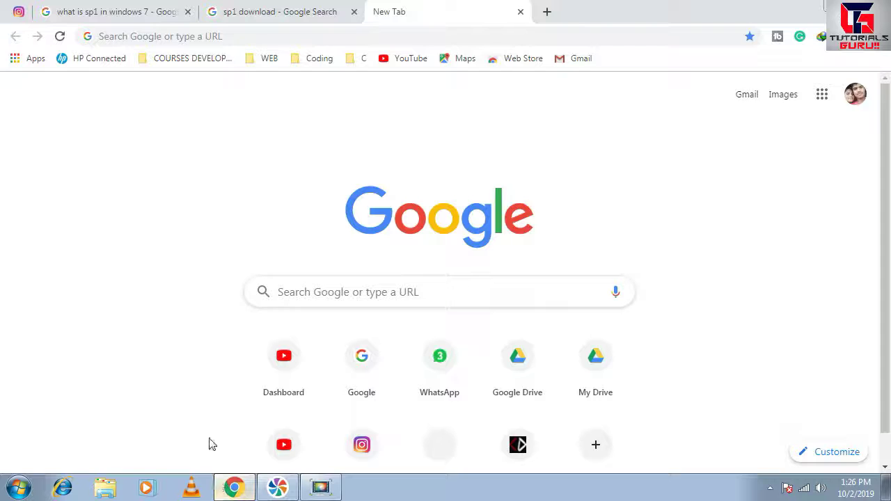
{"action": "left_click", "coordinate": [103, 7]}
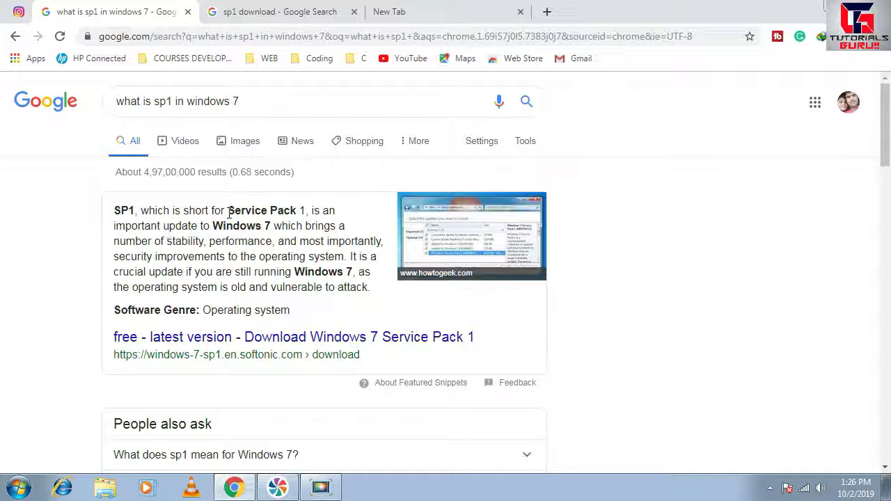
{"action": "left_click_drag", "start_coordinate": [229, 211], "coordinate": [307, 210]}
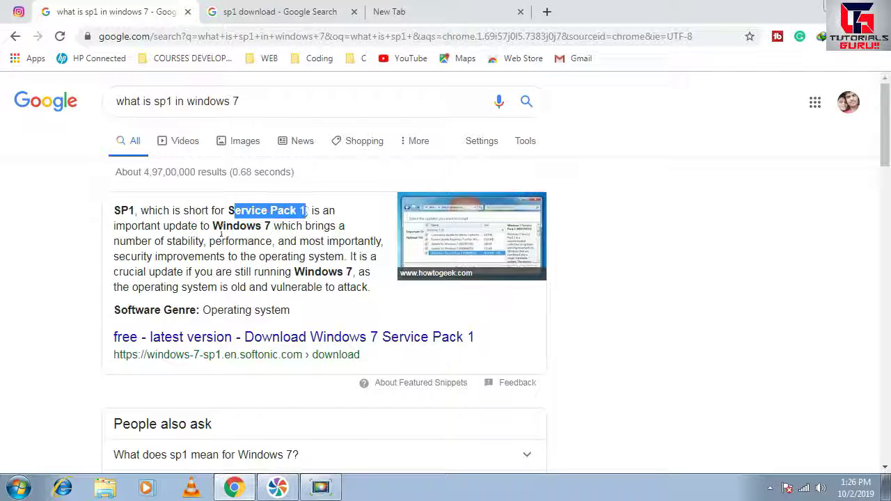
{"action": "left_click_drag", "start_coordinate": [170, 226], "coordinate": [270, 229]}
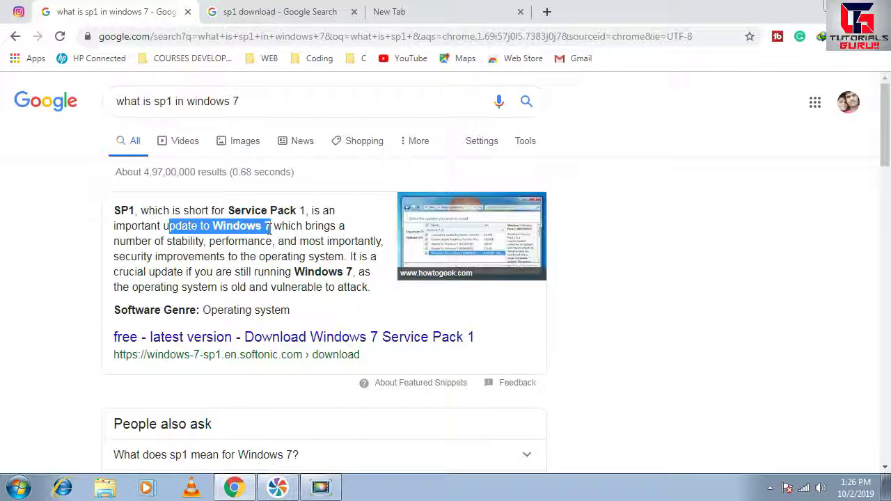
{"action": "left_click", "coordinate": [305, 270]}
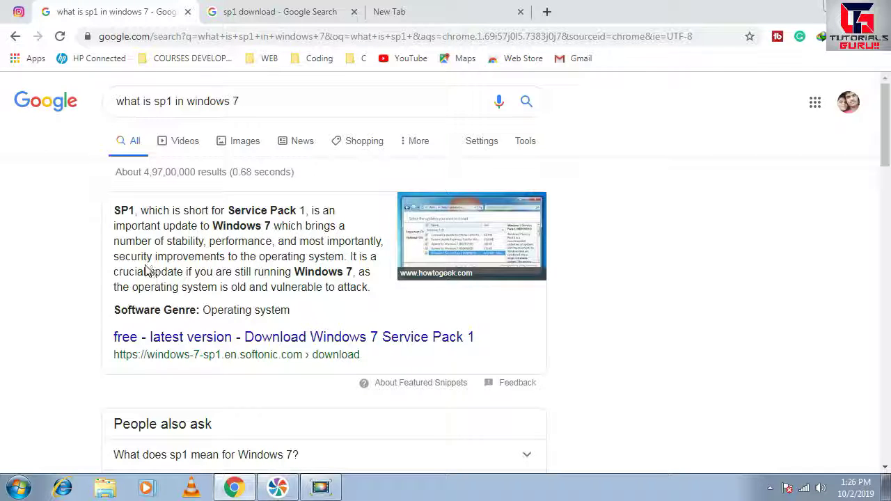
{"action": "left_click_drag", "start_coordinate": [114, 257], "coordinate": [273, 242]}
{"action": "left_click", "coordinate": [259, 261]}
{"action": "left_click", "coordinate": [277, 268]}
{"action": "left_click", "coordinate": [188, 13]}
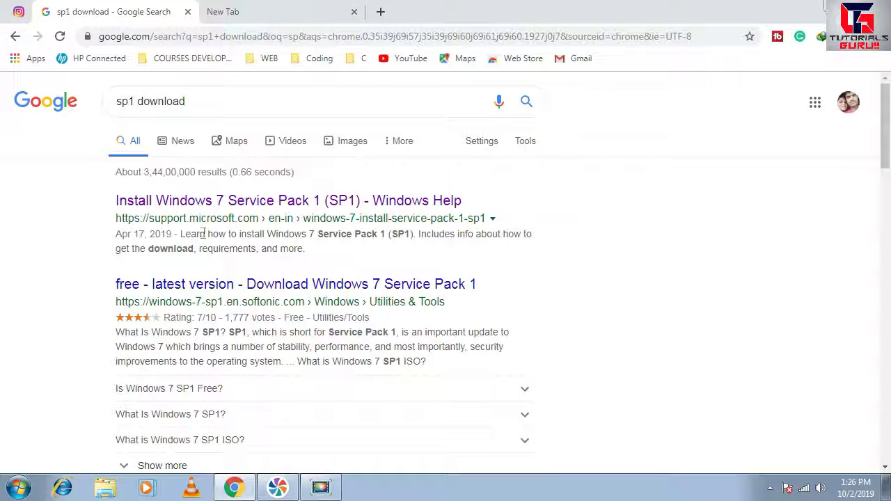
Open Microsoft's "Install Windows 7 Service Pack 1 (SP1) - Windows Help" article from the "sp1 download" search results.
{"action": "left_click_drag", "start_coordinate": [213, 101], "coordinate": [34, 147]}
{"action": "left_click", "coordinate": [14, 235]}
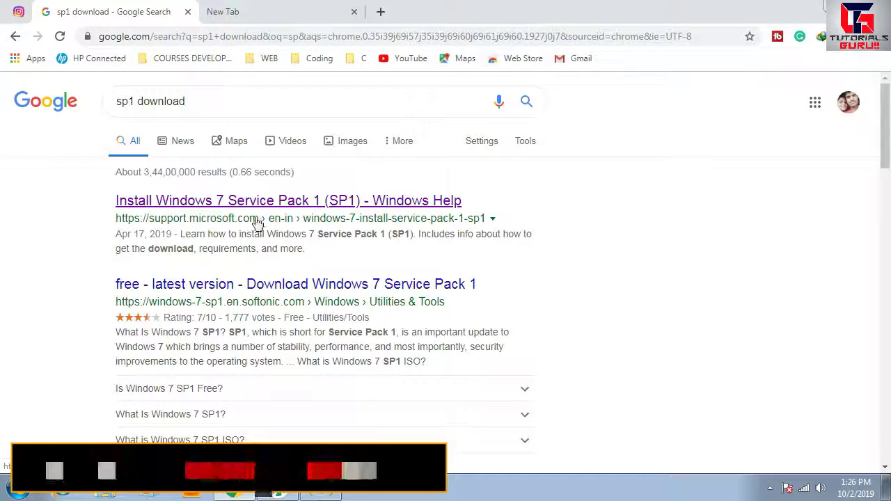
{"action": "left_click", "coordinate": [270, 203]}
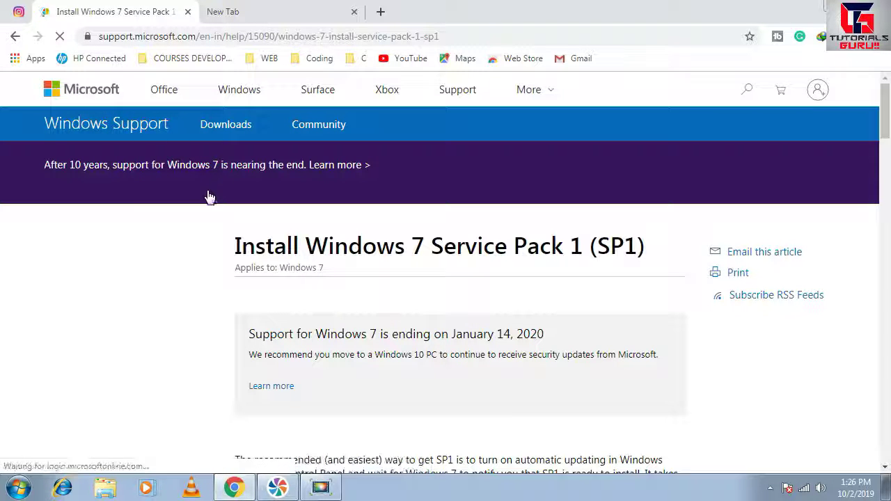
Examine the article's notice about the end of Windows 7 support and the recommended move to Windows 10.
{"action": "scroll", "coordinate": [260, 259], "scroll_direction": "down", "scroll_amount": 1}
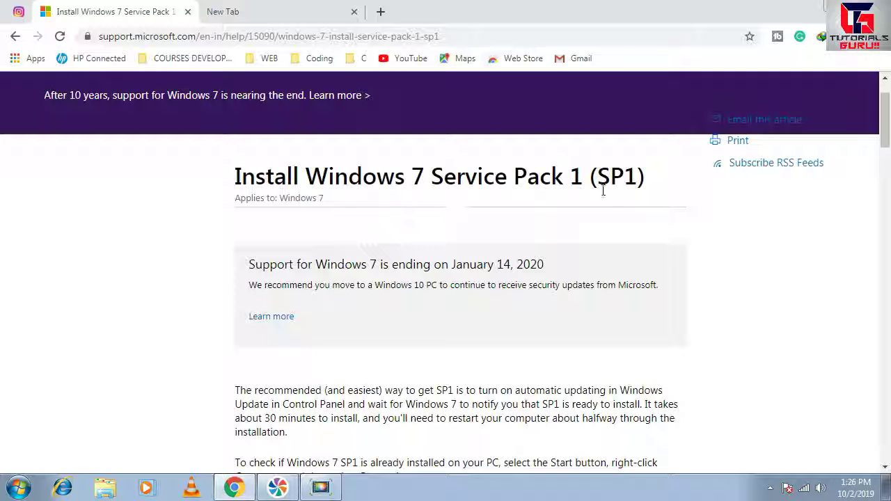
{"action": "scroll", "coordinate": [613, 234], "scroll_direction": "down", "scroll_amount": 2}
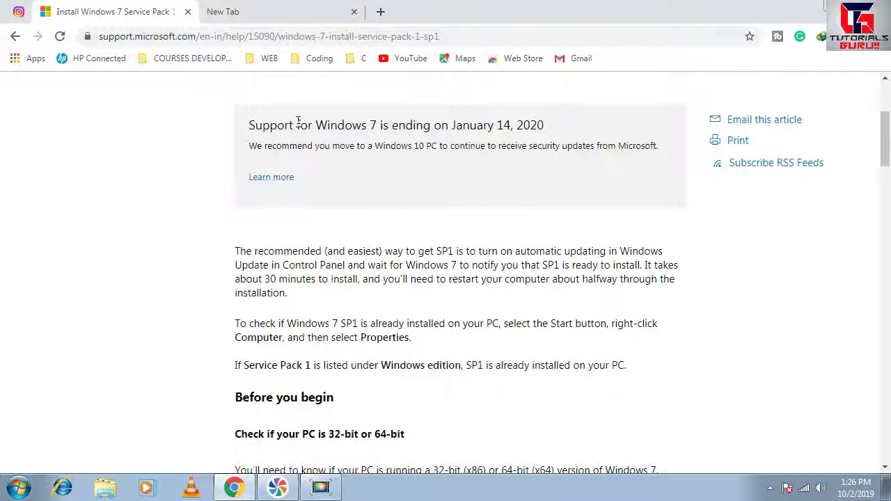
{"action": "left_click_drag", "start_coordinate": [254, 126], "coordinate": [623, 167]}
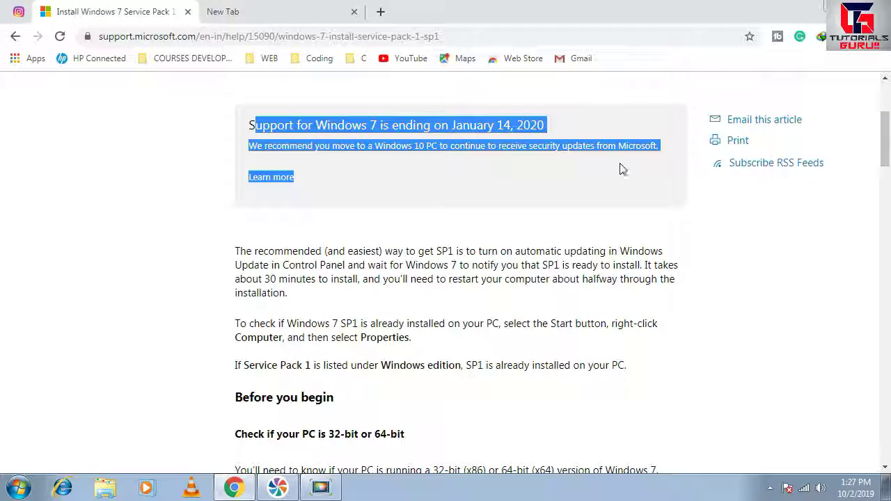
{"action": "left_click", "coordinate": [614, 163]}
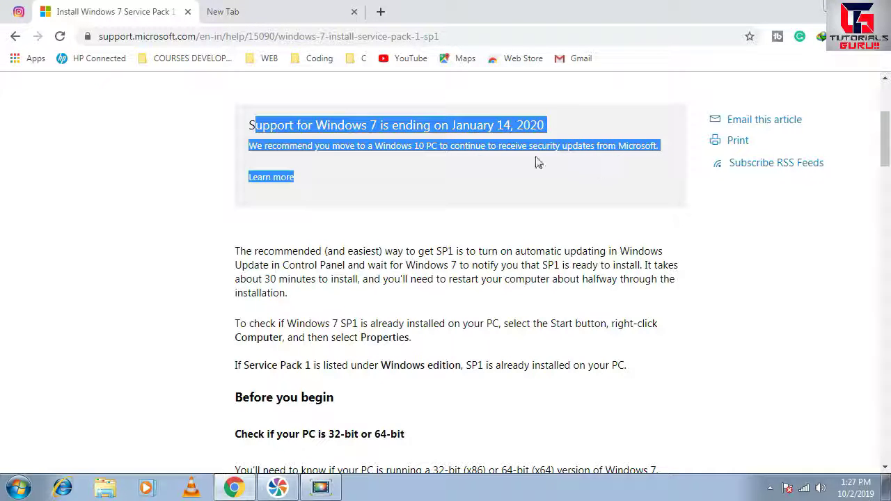
{"action": "left_click", "coordinate": [536, 162]}
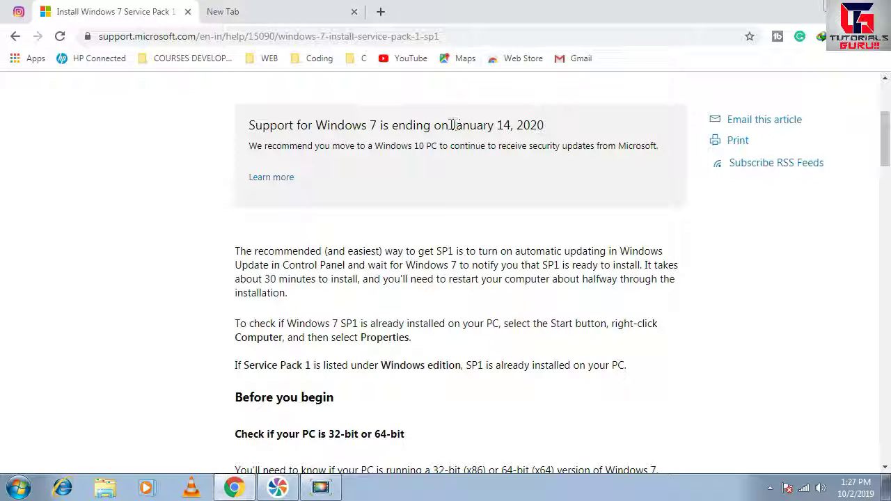
{"action": "left_click_drag", "start_coordinate": [451, 125], "coordinate": [555, 130]}
{"action": "left_click", "coordinate": [511, 179]}
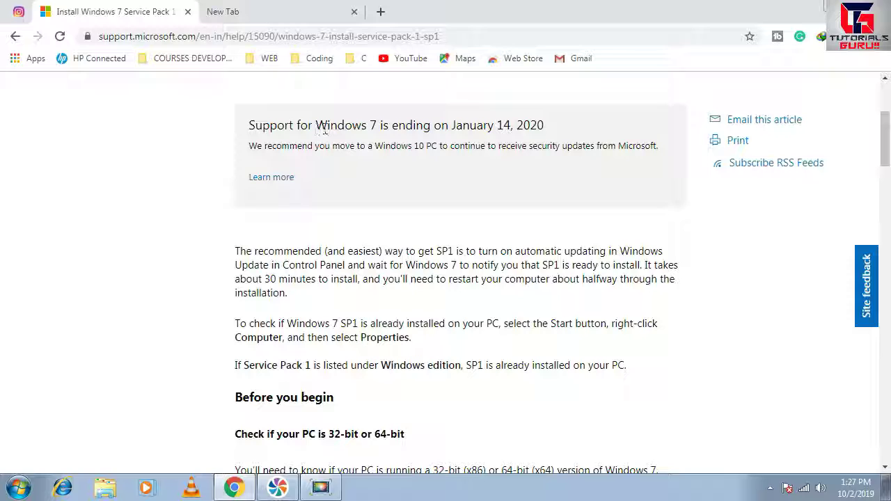
{"action": "left_click_drag", "start_coordinate": [316, 129], "coordinate": [379, 129]}
{"action": "left_click", "coordinate": [378, 148]}
{"action": "left_click_drag", "start_coordinate": [316, 126], "coordinate": [377, 128]}
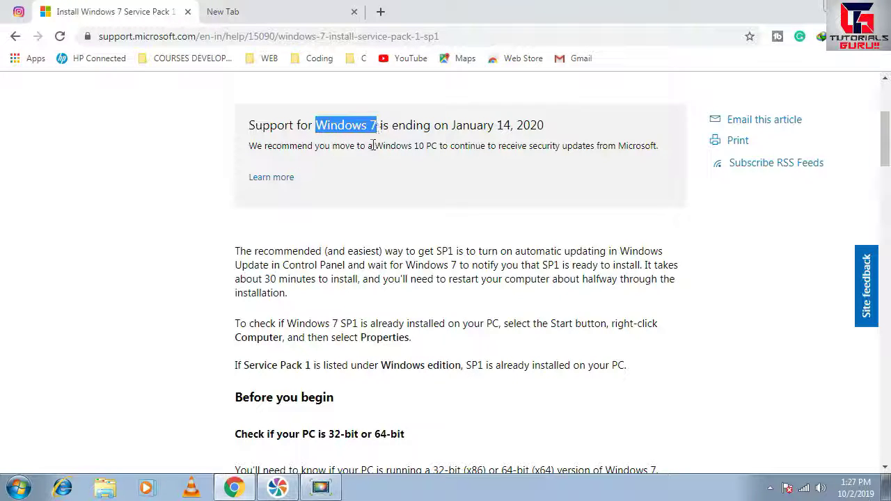
{"action": "left_click", "coordinate": [313, 144]}
{"action": "left_click_drag", "start_coordinate": [316, 128], "coordinate": [377, 127]}
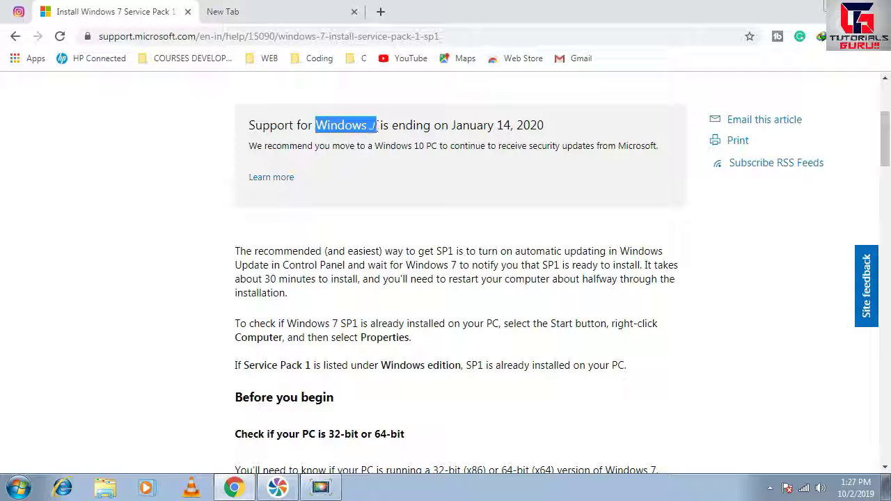
{"action": "left_click_drag", "start_coordinate": [316, 144], "coordinate": [421, 149]}
{"action": "left_click", "coordinate": [408, 144]}
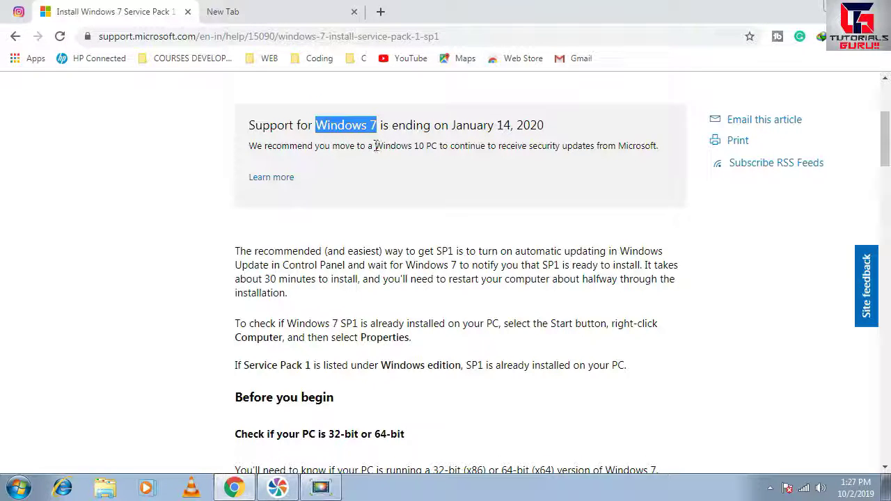
{"action": "left_click_drag", "start_coordinate": [372, 146], "coordinate": [387, 147]}
Find the System Update Readiness Tool section in the article and open the download page for Windows 7 32-bit (x86).
{"action": "scroll", "coordinate": [423, 161], "scroll_direction": "down", "scroll_amount": 2}
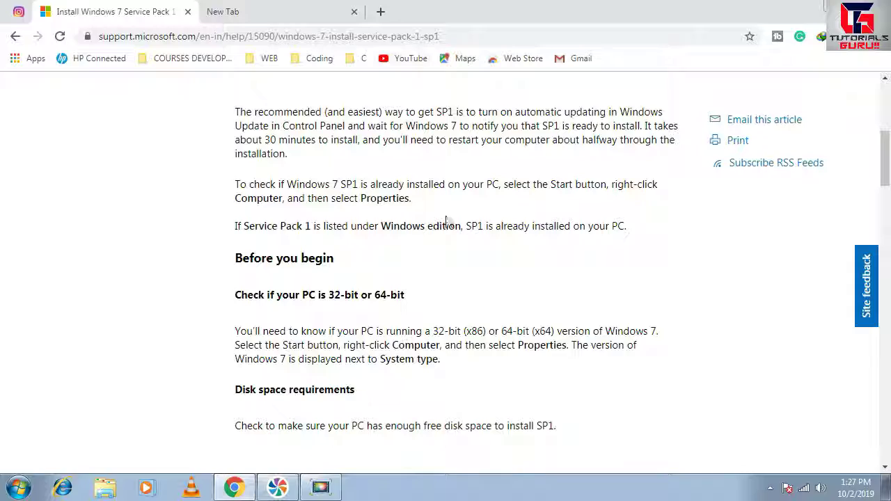
{"action": "scroll", "coordinate": [425, 233], "scroll_direction": "down", "scroll_amount": 6}
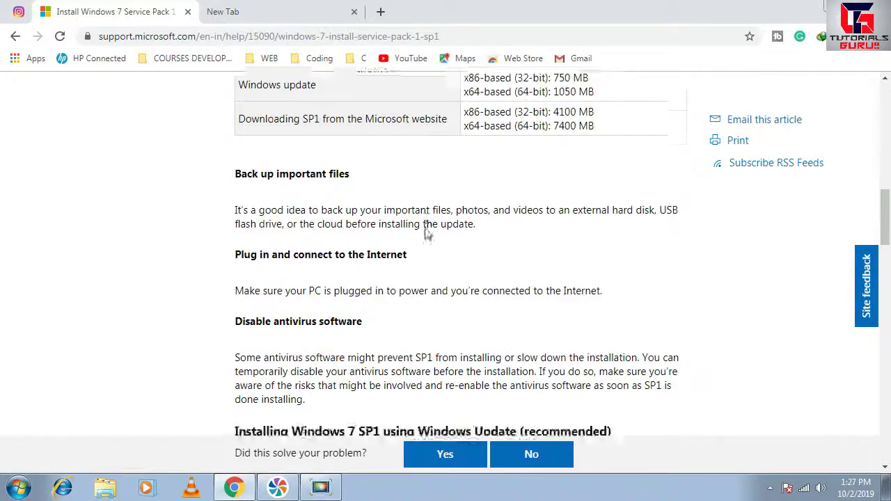
{"action": "scroll", "coordinate": [426, 233], "scroll_direction": "down", "scroll_amount": 4}
{"action": "scroll", "coordinate": [428, 232], "scroll_direction": "up", "scroll_amount": 5}
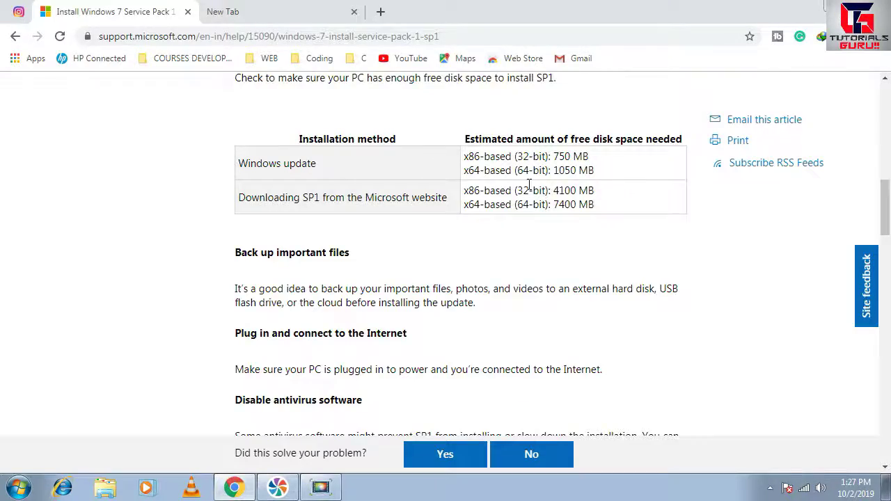
{"action": "scroll", "coordinate": [529, 185], "scroll_direction": "down", "scroll_amount": 15}
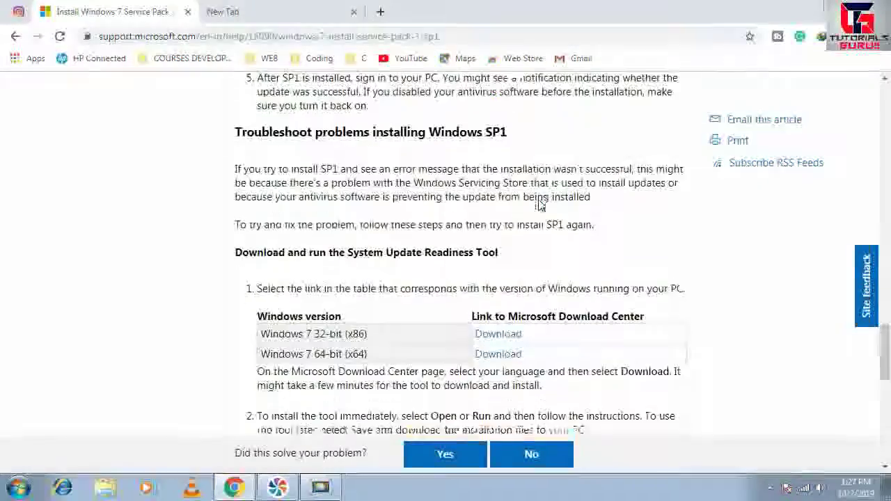
{"action": "scroll", "coordinate": [540, 209], "scroll_direction": "down", "scroll_amount": 10}
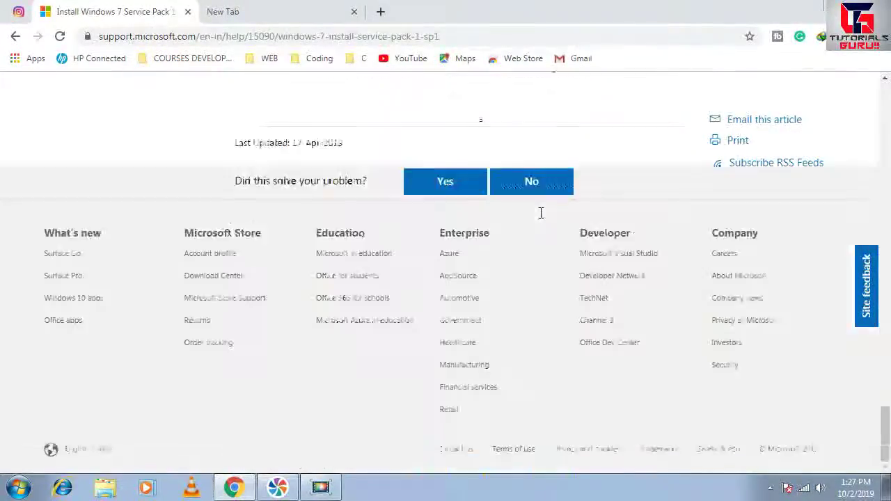
{"action": "scroll", "coordinate": [541, 216], "scroll_direction": "up", "scroll_amount": 10}
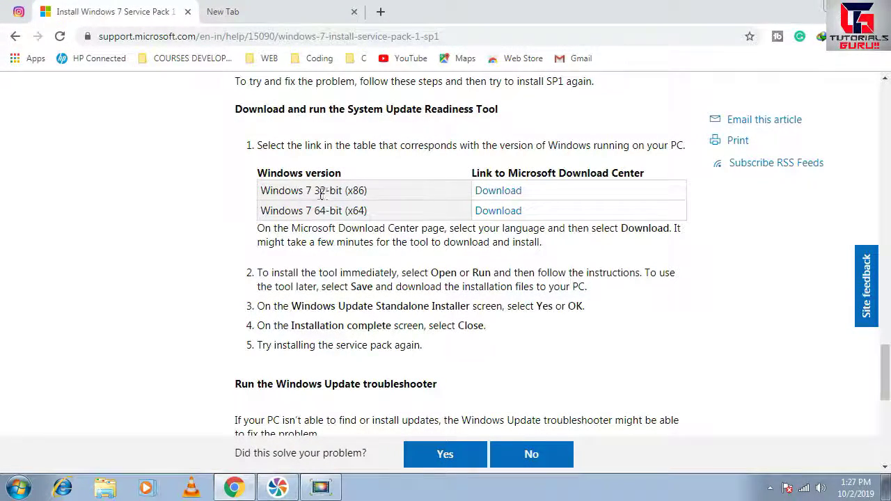
{"action": "left_click", "coordinate": [500, 197]}
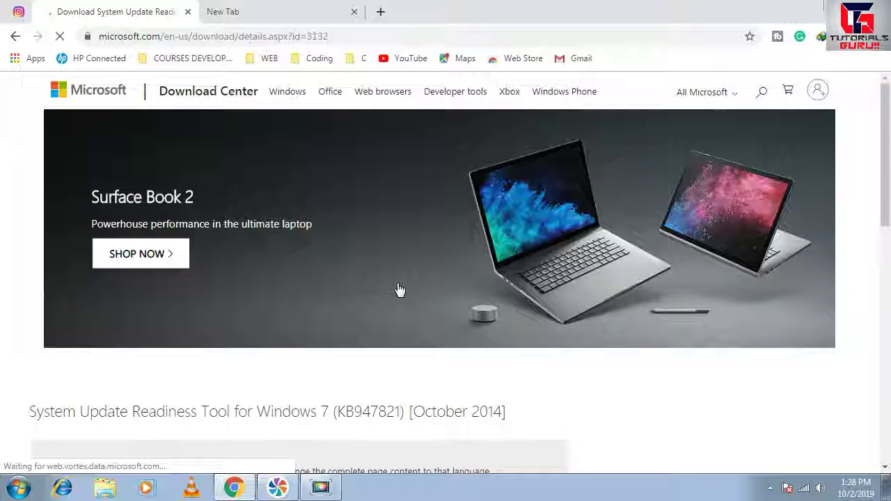
Examine the download page of the System Update Readiness Tool for Windows 7 (KB947821), including its language choice and title.
{"action": "scroll", "coordinate": [401, 258], "scroll_direction": "down", "scroll_amount": 2}
{"action": "scroll", "coordinate": [401, 301], "scroll_direction": "down", "scroll_amount": 2}
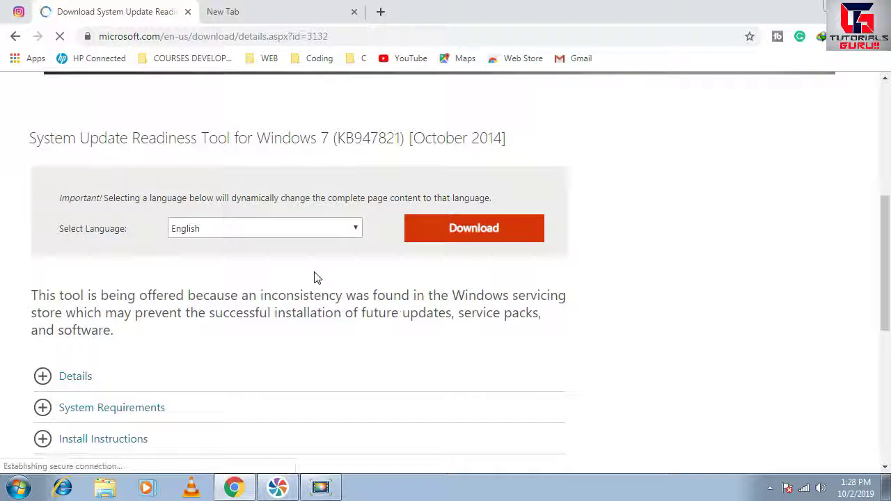
{"action": "left_click", "coordinate": [292, 230]}
{"action": "left_click", "coordinate": [367, 285]}
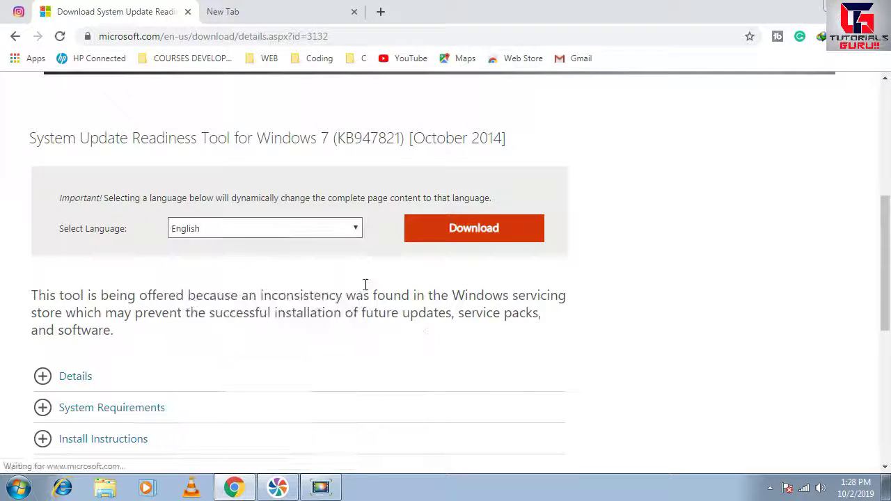
{"action": "double_click", "coordinate": [29, 142]}
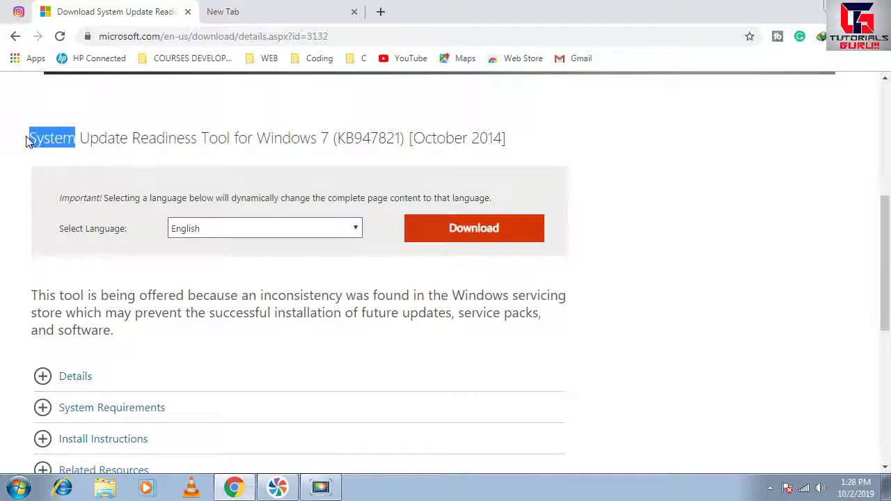
Return to the SP1 help article and open its linked Windows 7 Service Pack 1 download page.
{"action": "left_click", "coordinate": [15, 36]}
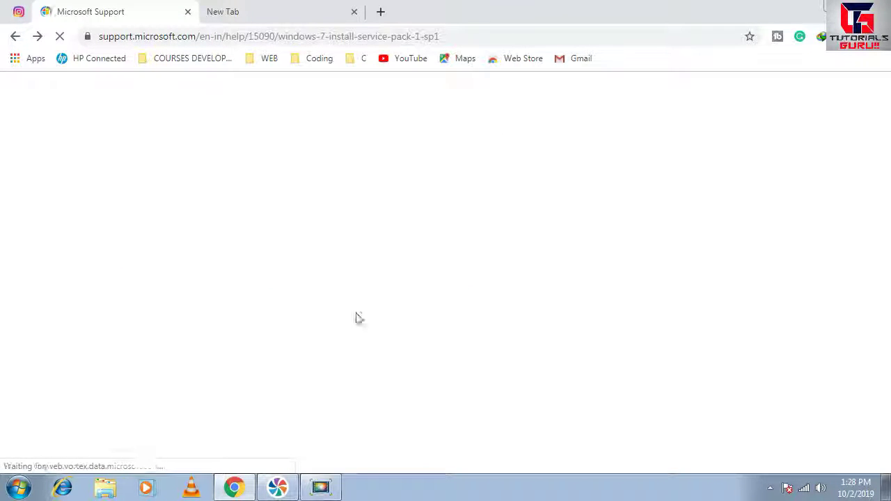
{"action": "scroll", "coordinate": [479, 354], "scroll_direction": "up", "scroll_amount": 6}
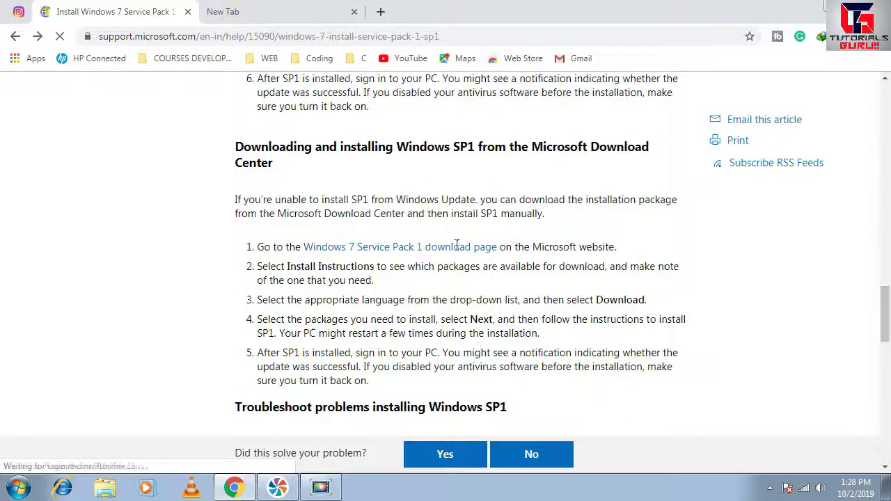
{"action": "left_click", "coordinate": [395, 250]}
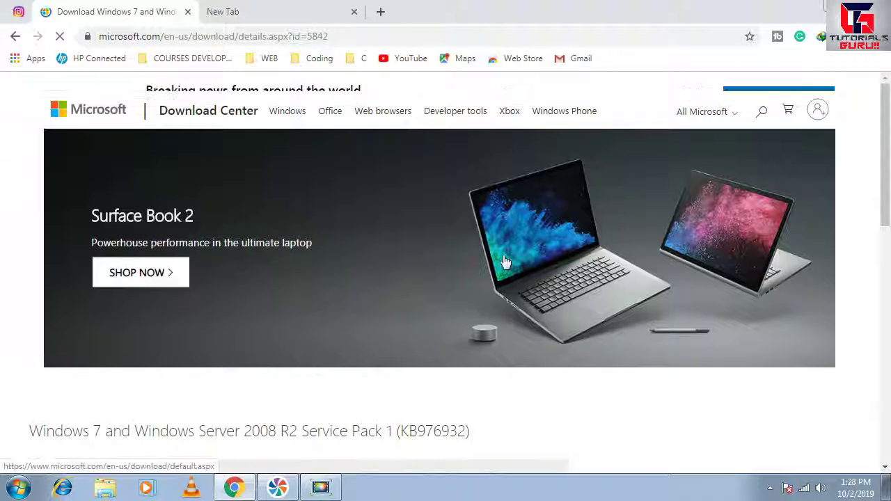
Choose English for Windows 7 and Windows Server 2008 R2 Service Pack 1 (KB976932) and bring up its list of downloadable files.
{"action": "scroll", "coordinate": [456, 363], "scroll_direction": "down", "scroll_amount": 4}
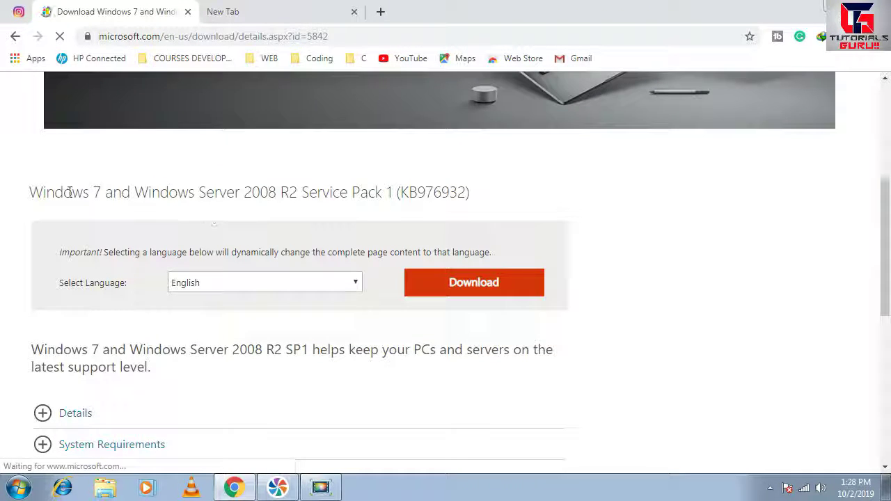
{"action": "left_click_drag", "start_coordinate": [31, 193], "coordinate": [340, 193]}
{"action": "left_click", "coordinate": [402, 193]}
{"action": "scroll", "coordinate": [401, 195], "scroll_direction": "down", "scroll_amount": 2}
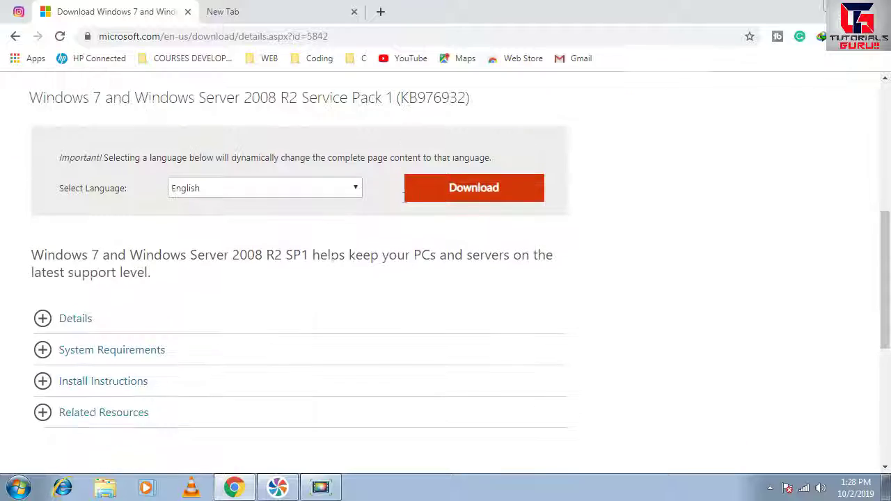
{"action": "left_click", "coordinate": [316, 147]}
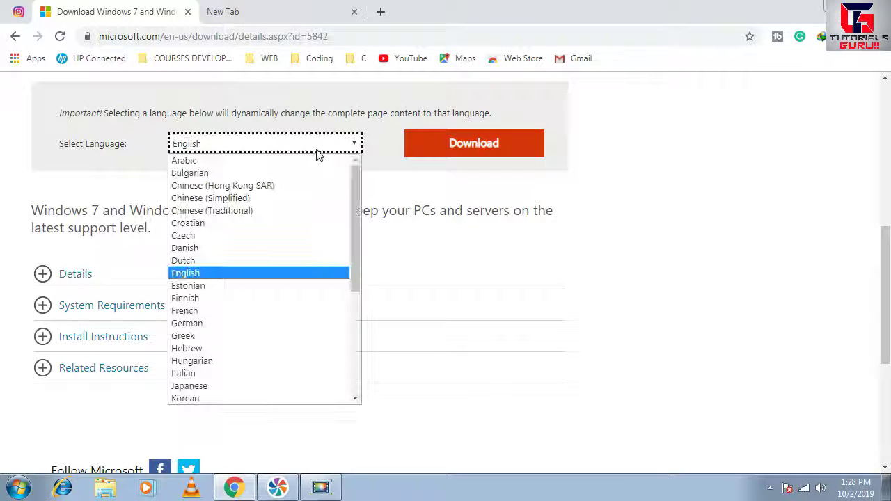
{"action": "left_click", "coordinate": [201, 275]}
{"action": "left_click", "coordinate": [492, 146]}
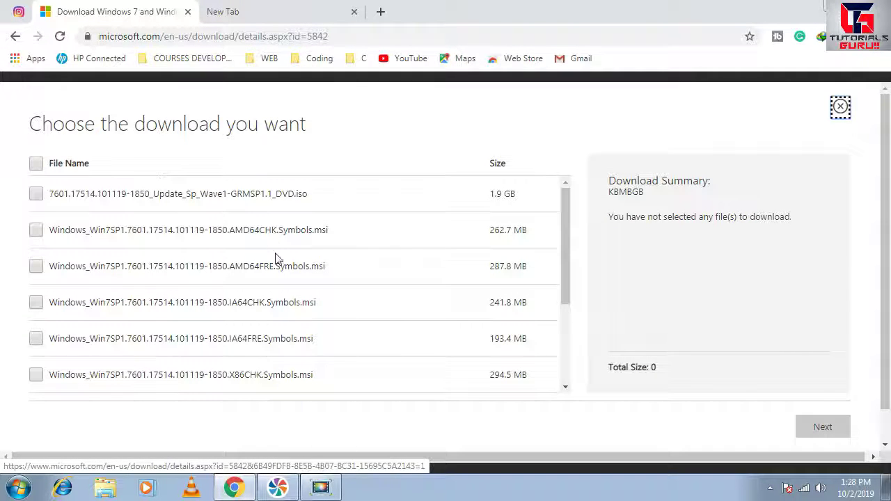
Examine the available Service Pack 1 files, comparing the X64 and X86 versions of windows6.1-KB976932.
{"action": "scroll", "coordinate": [279, 261], "scroll_direction": "down", "scroll_amount": 1}
{"action": "scroll", "coordinate": [279, 261], "scroll_direction": "down", "scroll_amount": 2}
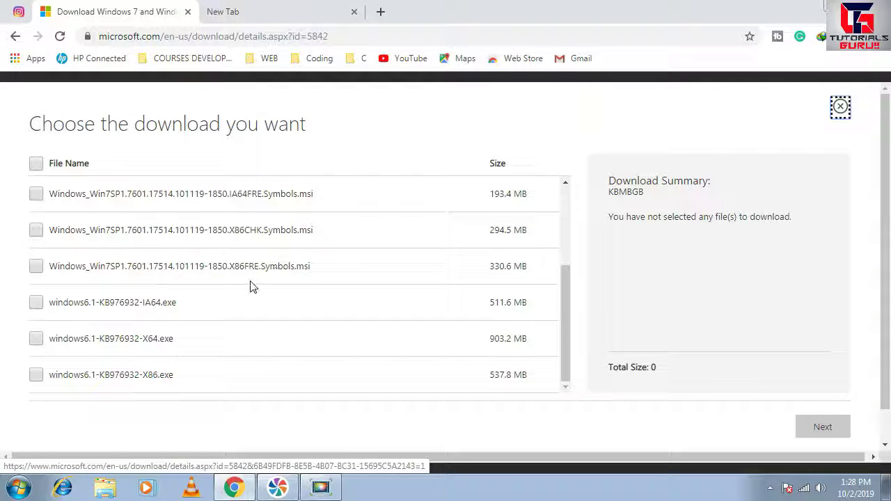
{"action": "scroll", "coordinate": [252, 287], "scroll_direction": "up", "scroll_amount": 2}
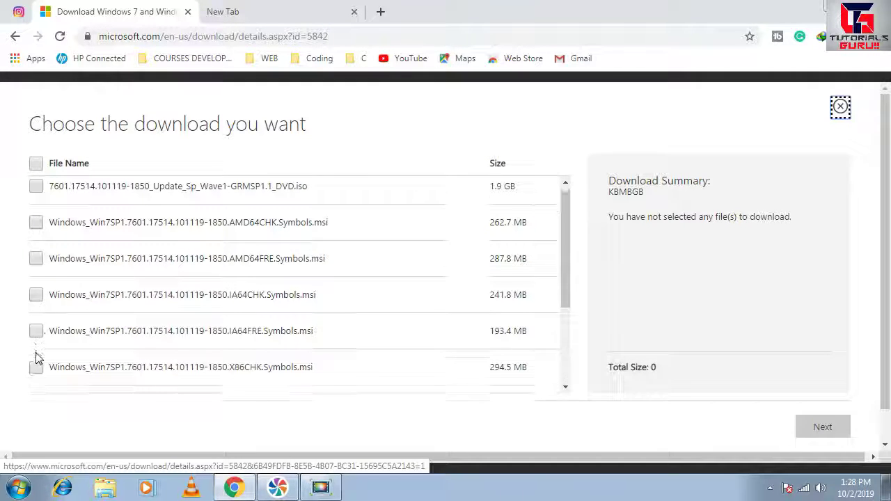
{"action": "scroll", "coordinate": [37, 359], "scroll_direction": "down", "scroll_amount": 2}
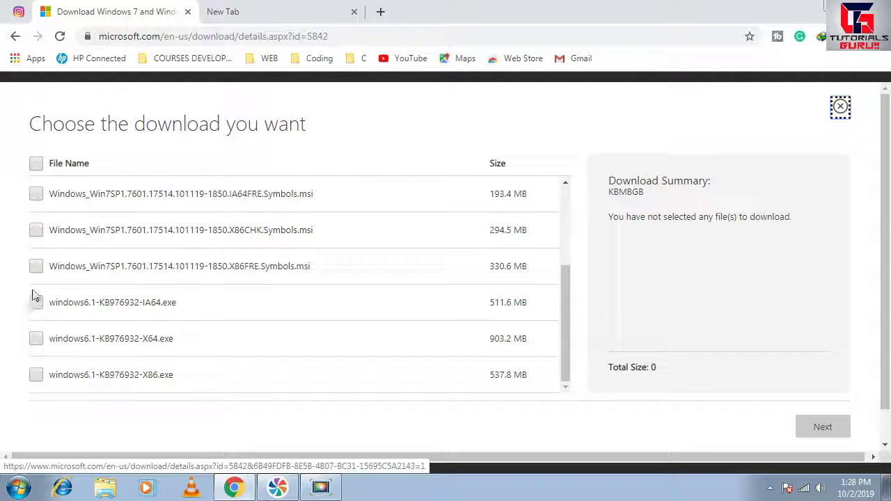
{"action": "double_click", "coordinate": [145, 341]}
{"action": "left_click", "coordinate": [146, 340]}
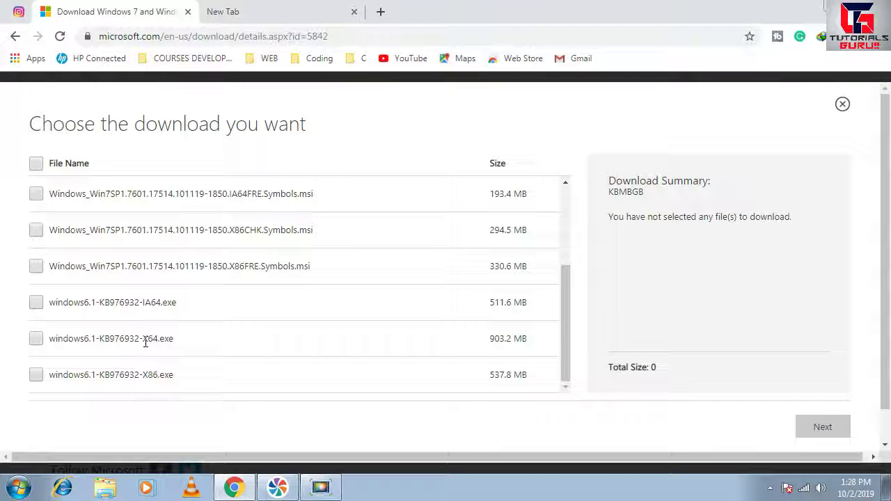
{"action": "double_click", "coordinate": [147, 376]}
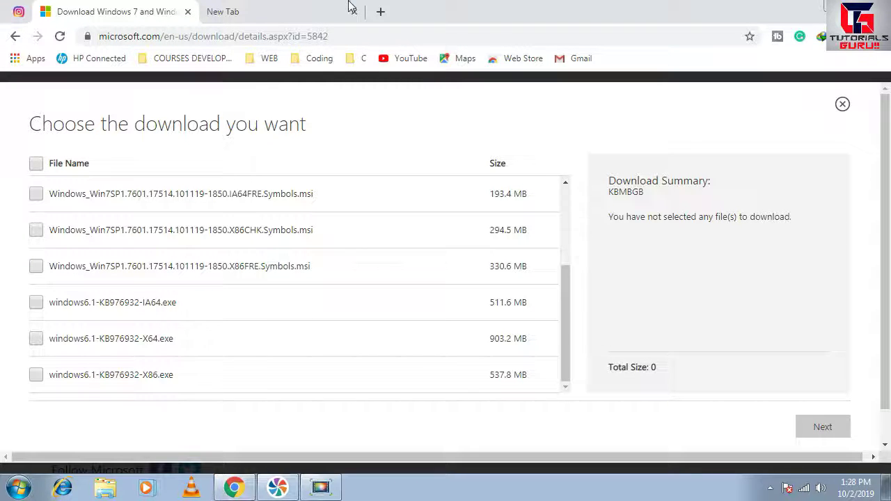
Show the desktop, check the system type in the Computer's properties and close the System window.
{"action": "key", "text": "super+d"}
{"action": "right_click", "coordinate": [7, 105]}
{"action": "left_click", "coordinate": [61, 237]}
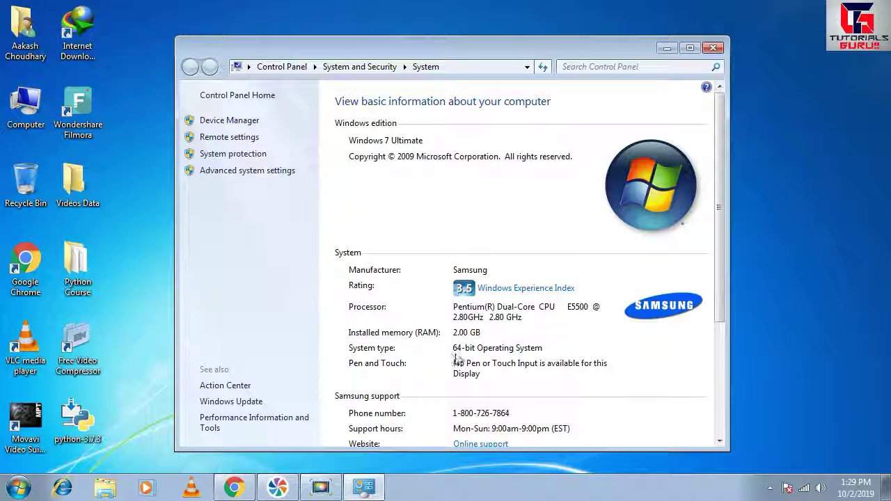
{"action": "left_click", "coordinate": [713, 48]}
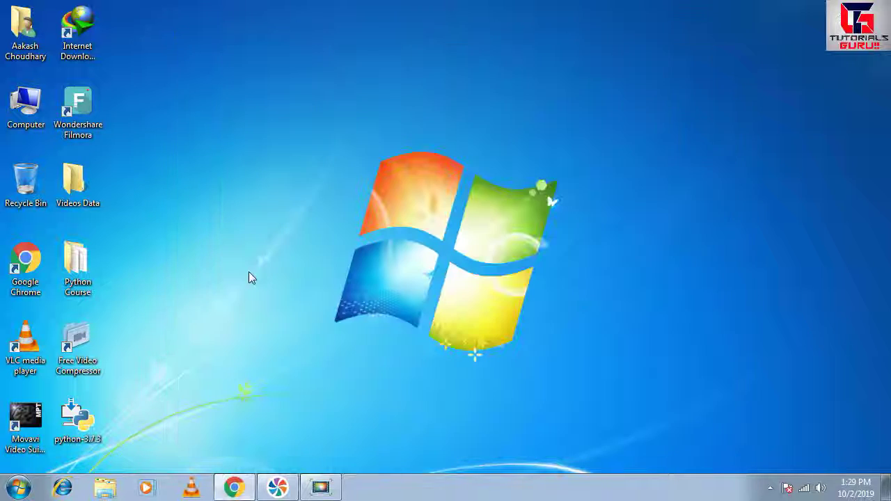
Switch back to Chrome, select windows6.1-KB976932-X64.exe and start downloading it with Internet Download Manager.
{"action": "left_click", "coordinate": [234, 487]}
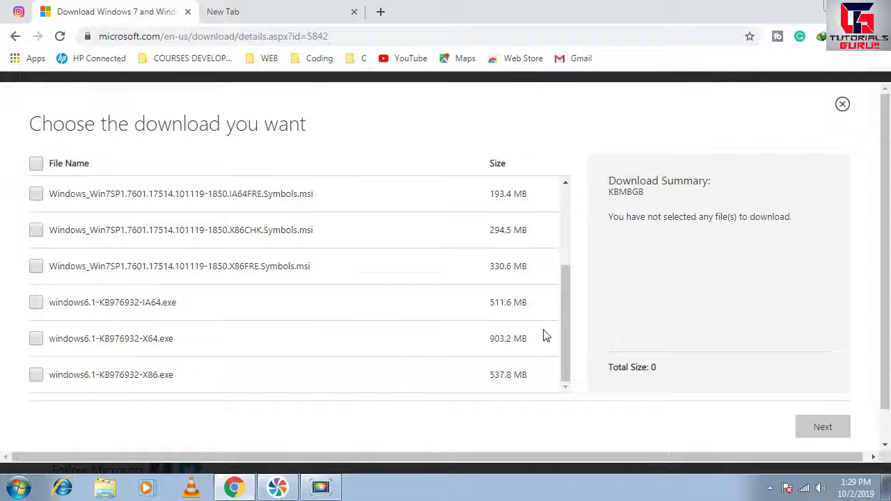
{"action": "left_click", "coordinate": [35, 340]}
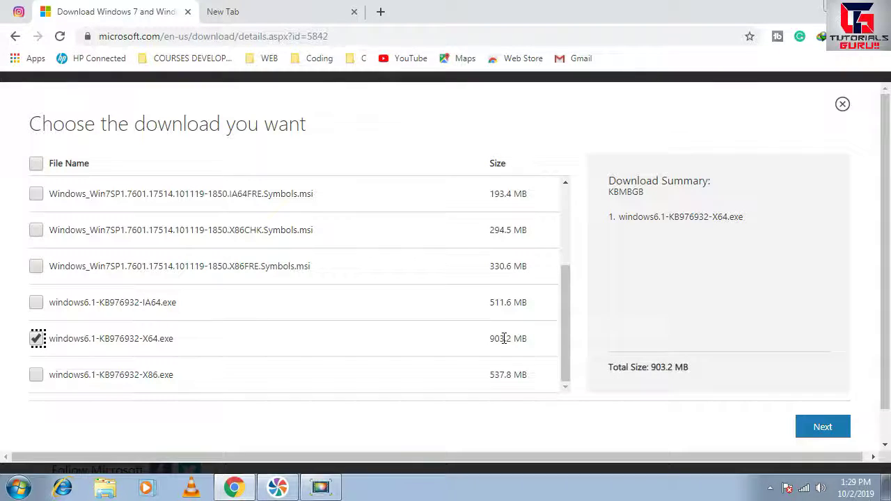
{"action": "left_click", "coordinate": [822, 431]}
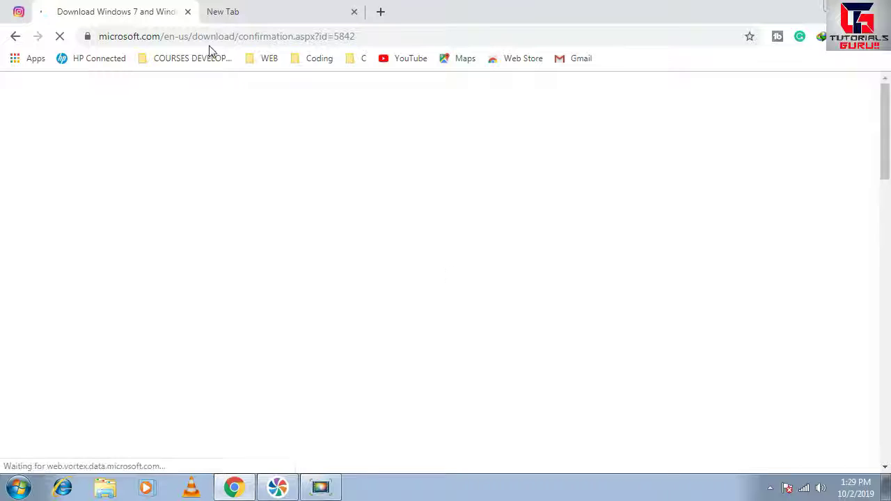
{"action": "scroll", "coordinate": [426, 332], "scroll_direction": "down", "scroll_amount": 2}
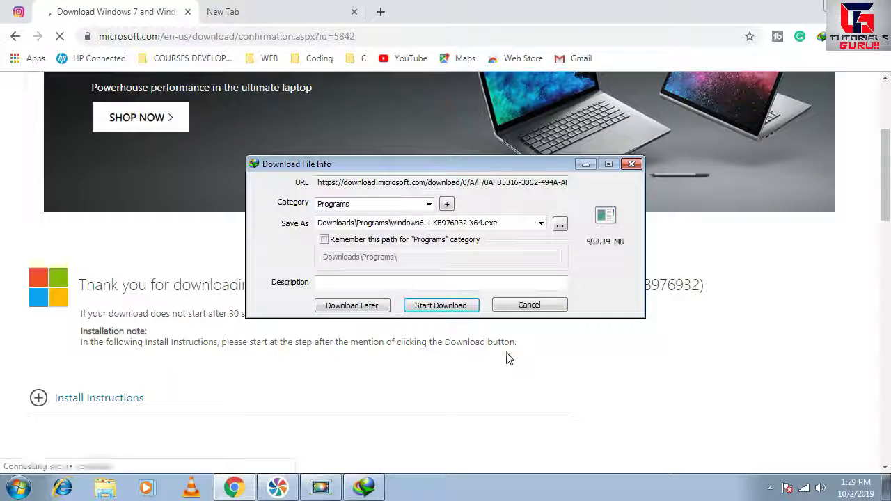
{"action": "left_click", "coordinate": [441, 305]}
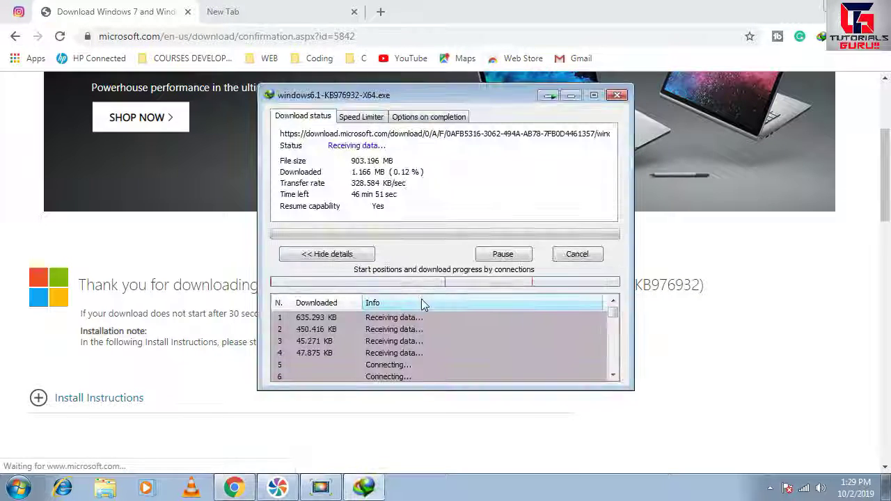
Minimize Chrome, view the Windows edition details in the Computer's properties and close the System window again.
{"action": "left_click", "coordinate": [251, 12]}
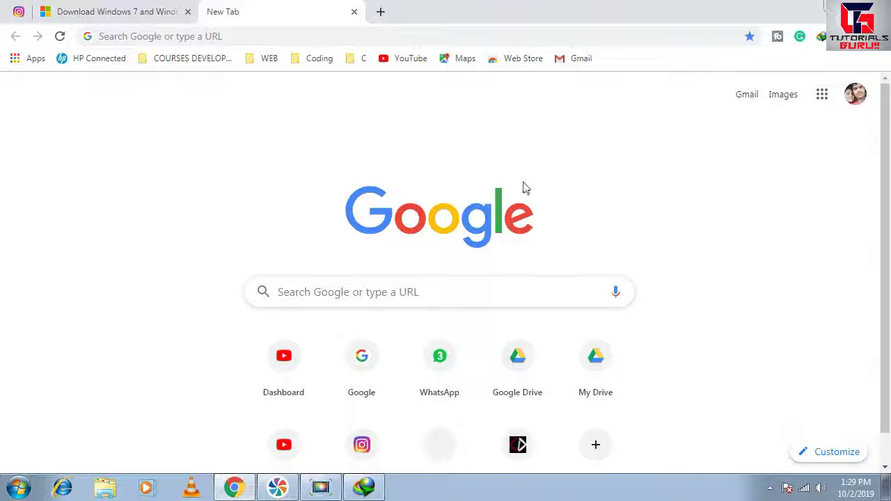
{"action": "left_click", "coordinate": [833, 8]}
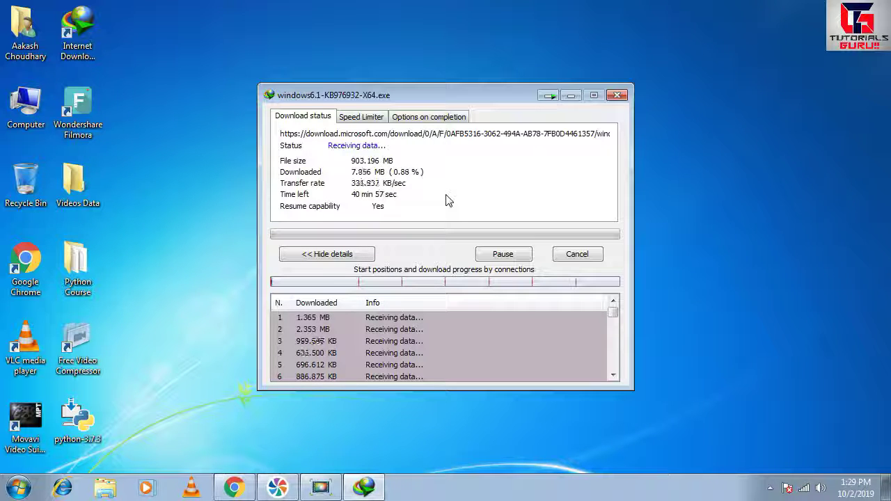
{"action": "right_click", "coordinate": [14, 89]}
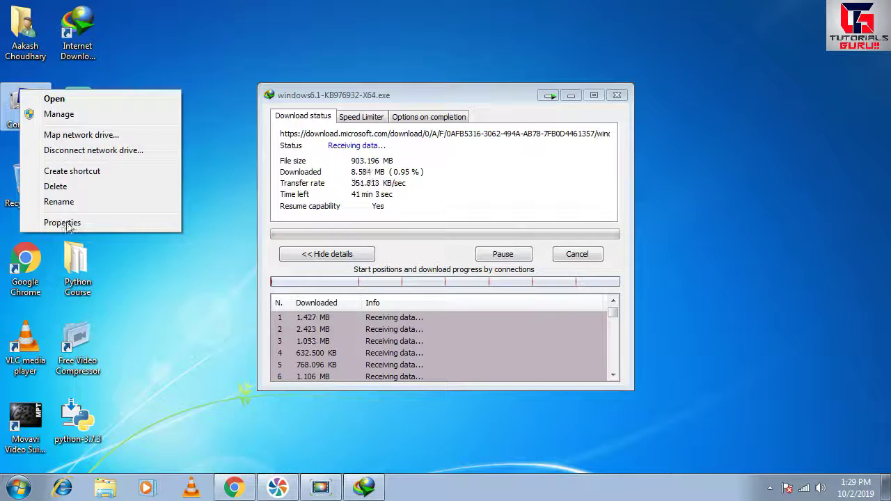
{"action": "left_click", "coordinate": [259, 205]}
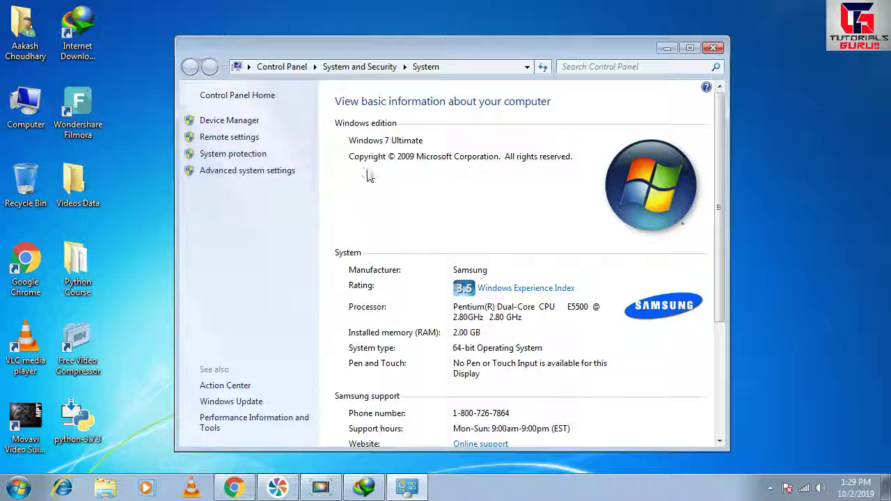
{"action": "left_click", "coordinate": [712, 48]}
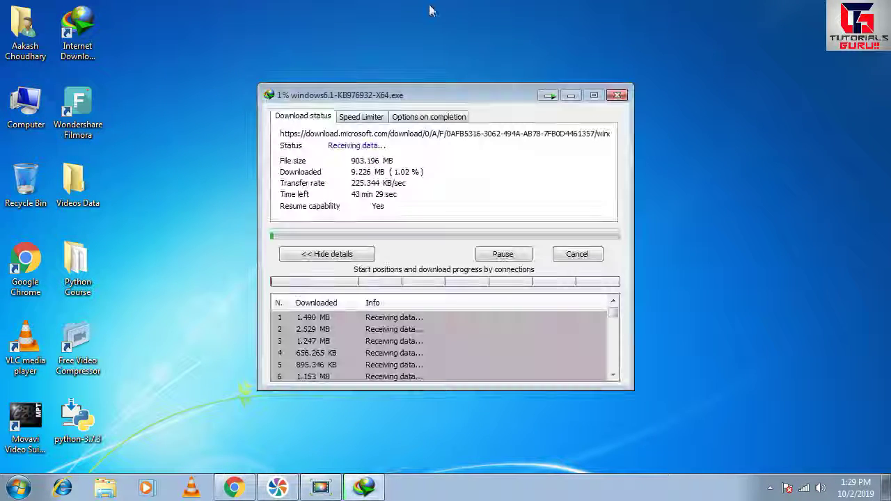
Refresh the desktop, run the python-3.7.3 installer again to read its setup requirements and close it.
{"action": "right_click", "coordinate": [371, 48]}
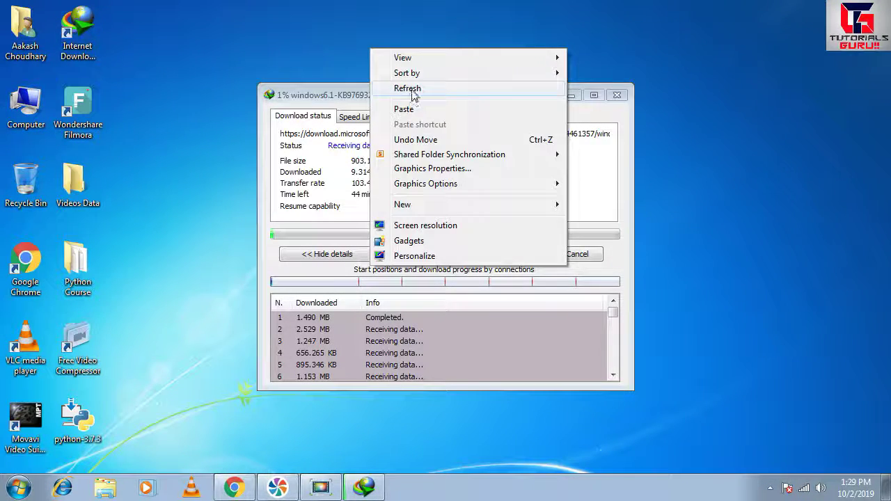
{"action": "left_click", "coordinate": [411, 89]}
{"action": "left_click", "coordinate": [431, 95]}
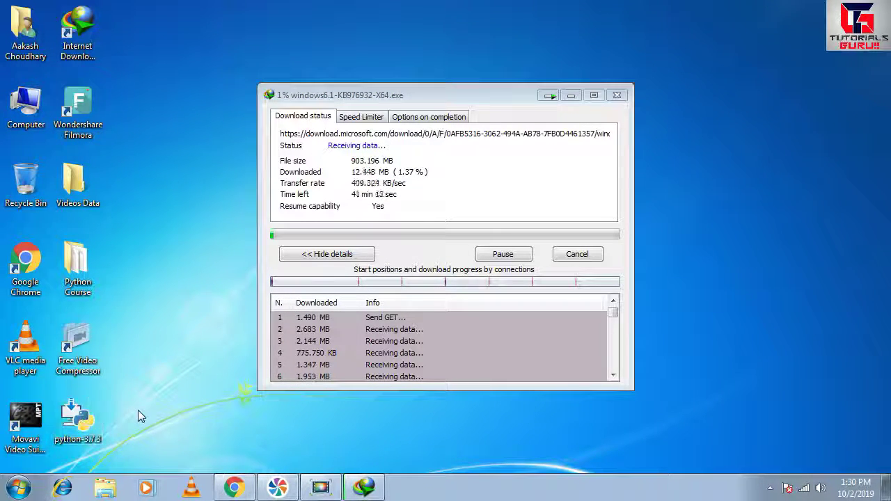
{"action": "double_click", "coordinate": [77, 421]}
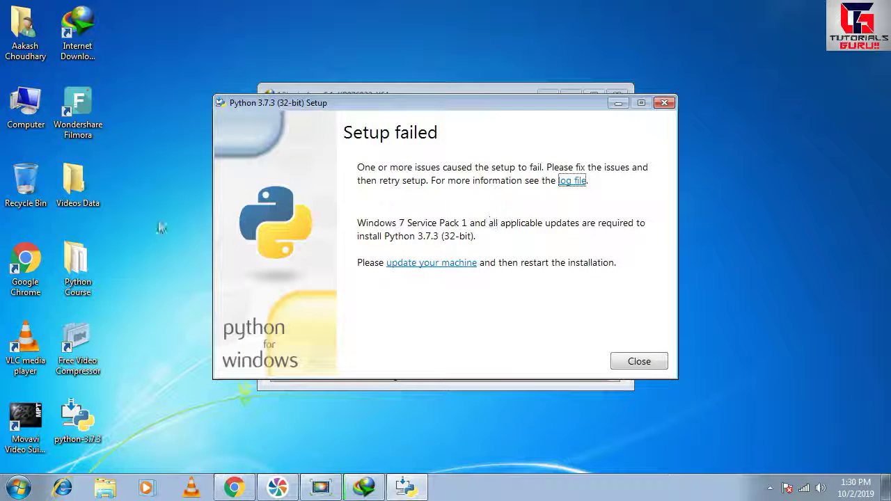
{"action": "left_click", "coordinate": [666, 105]}
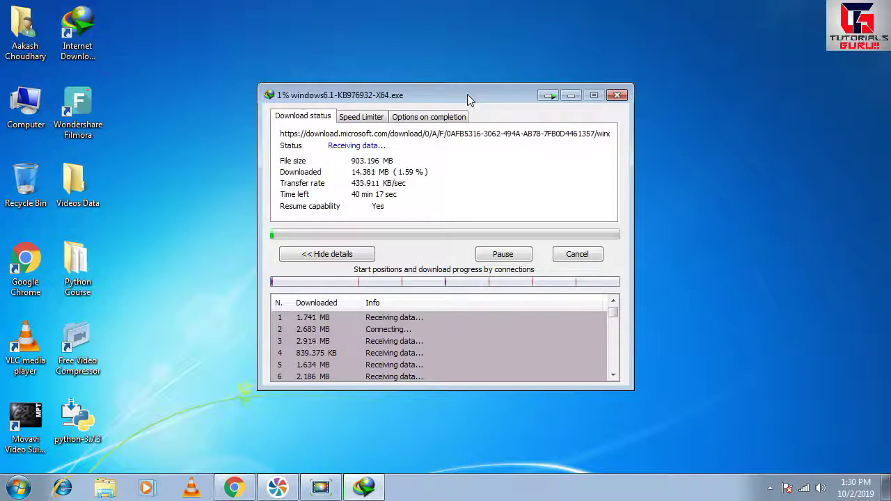
Refresh the desktop, minimize the download progress window and bring the finished download's dialog into focus.
{"action": "right_click", "coordinate": [432, 11]}
{"action": "left_click", "coordinate": [477, 50]}
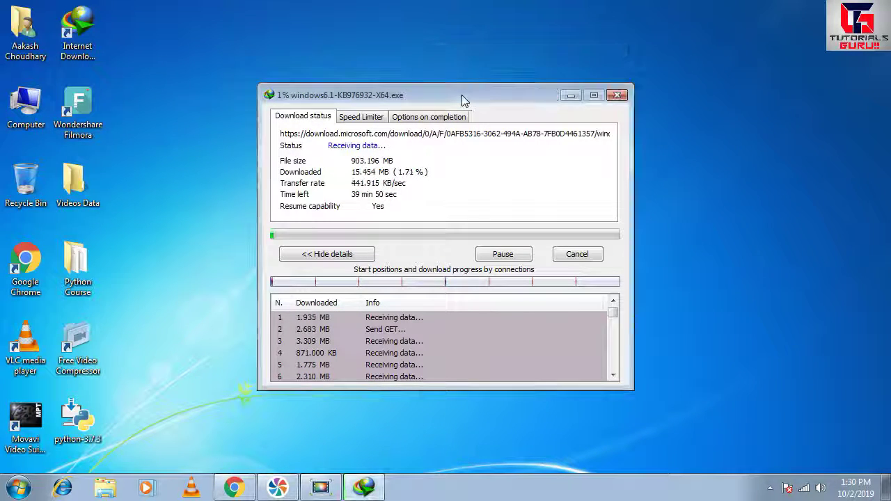
{"action": "left_click", "coordinate": [462, 95]}
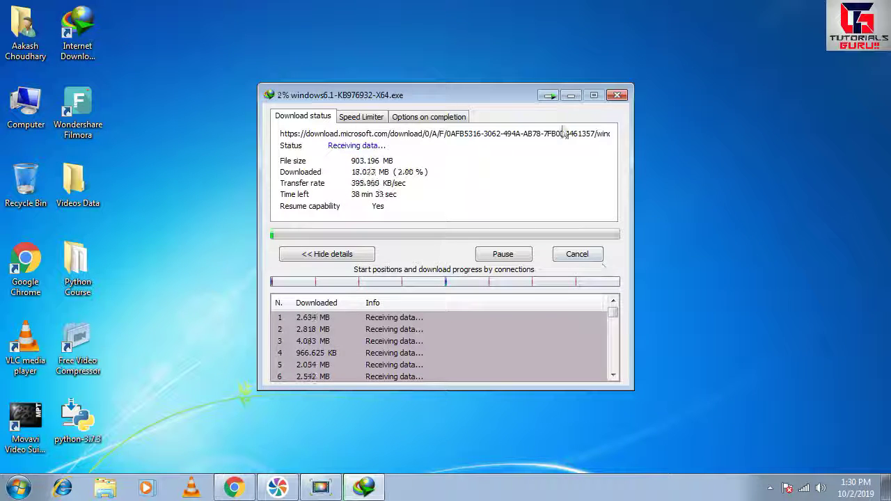
{"action": "left_click", "coordinate": [571, 96]}
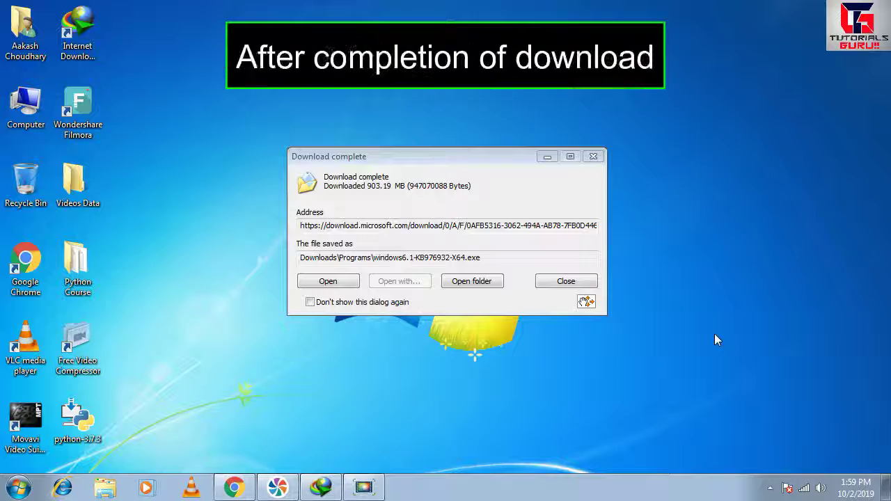
{"action": "left_click", "coordinate": [373, 163]}
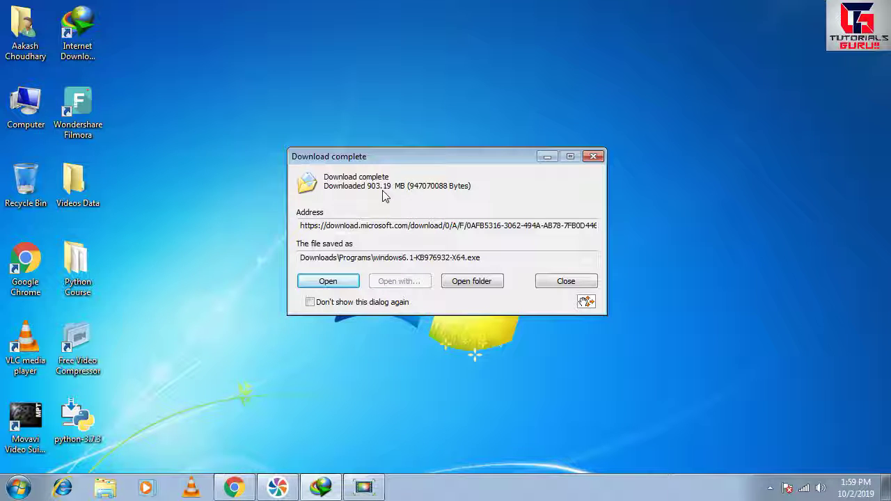
Open the downloaded windows6.1-KB976932-X64.exe and continue past the introduction page of the Windows 7 Service Pack 1 installer.
{"action": "left_click", "coordinate": [342, 282]}
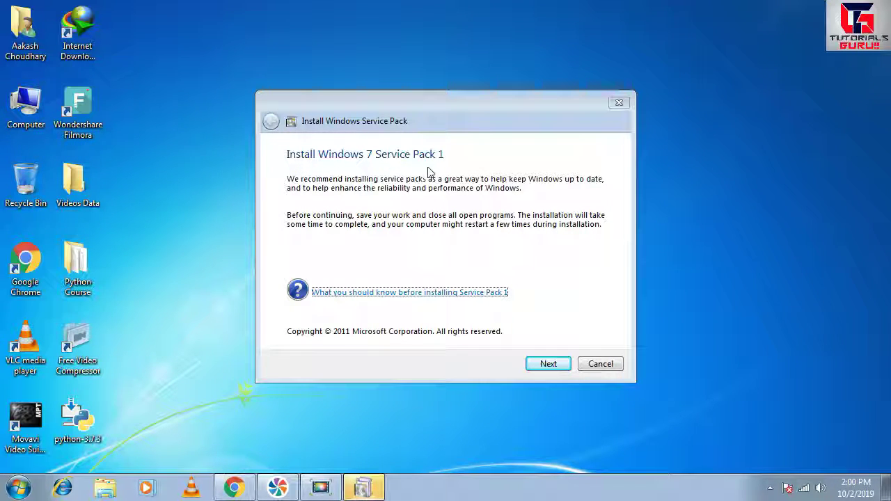
{"action": "left_click", "coordinate": [544, 363]}
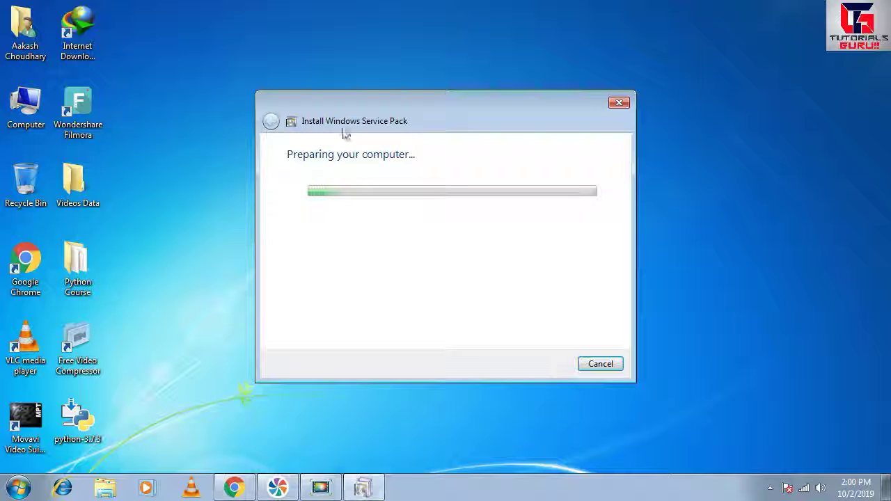
{"action": "mouse_move", "coordinate": [392, 103]}
{"action": "left_mouse_down"}
{"action": "mouse_move", "coordinate": [418, 197]}
{"action": "mouse_move", "coordinate": [410, 64]}
{"action": "mouse_move", "coordinate": [388, 95]}
{"action": "left_mouse_up"}
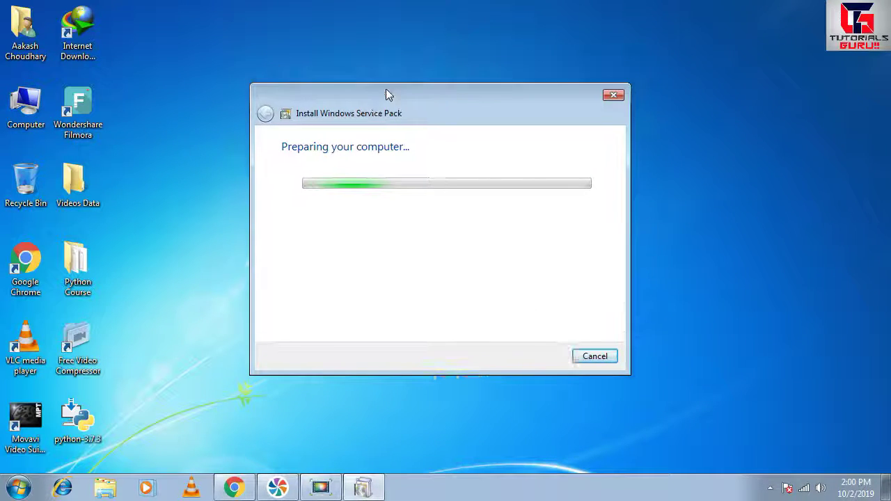
View the Windows edition details in the Computer's properties and close the System window again.
{"action": "right_click", "coordinate": [39, 92]}
{"action": "left_click", "coordinate": [76, 223]}
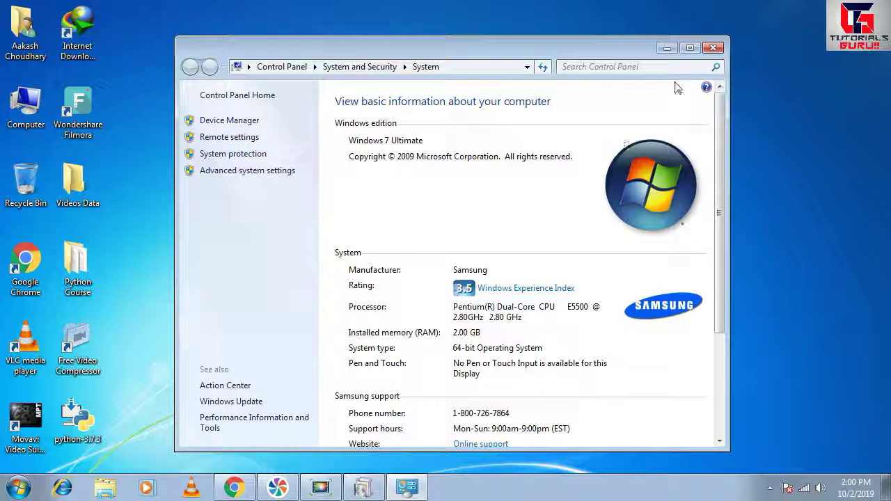
{"action": "left_click", "coordinate": [713, 47]}
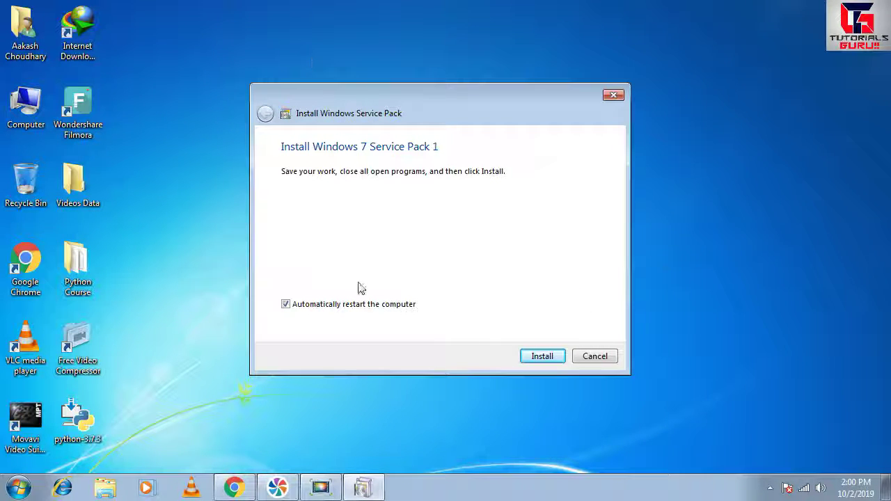
Turn off the automatic computer restart and start installing Windows 7 Service Pack 1.
{"action": "left_click", "coordinate": [285, 305]}
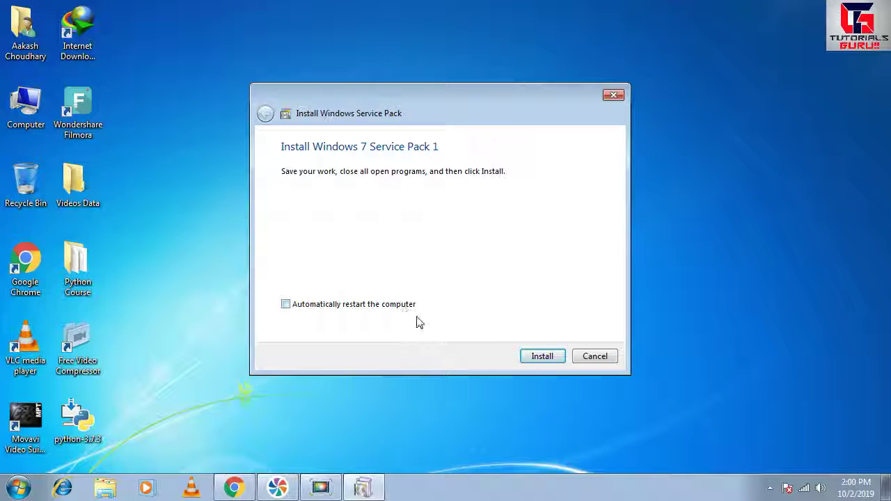
{"action": "left_click", "coordinate": [552, 359]}
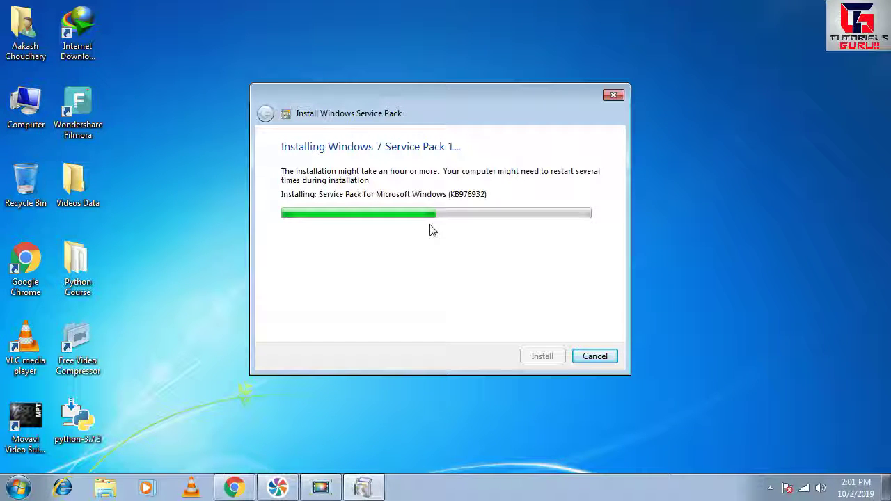
Look at the Windows 7 download page in Chrome, and check the Windows edition in the Computer's properties, closing the System window.
{"action": "left_click", "coordinate": [234, 488]}
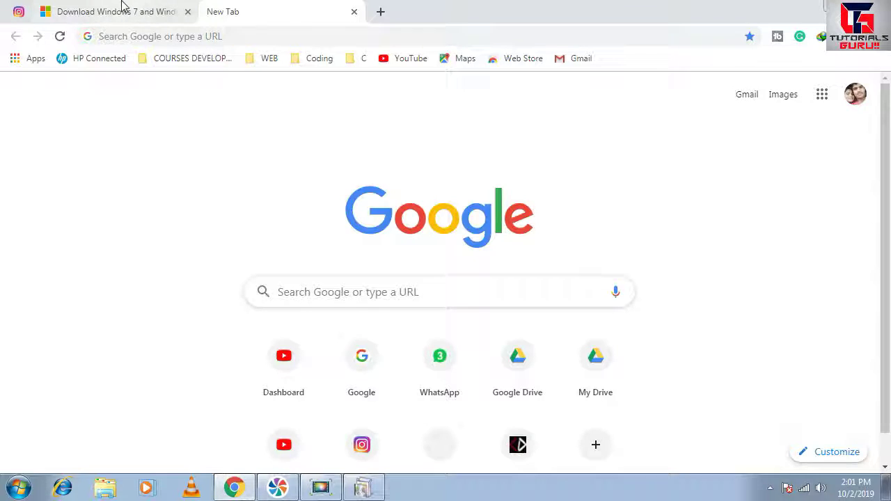
{"action": "left_click", "coordinate": [122, 5]}
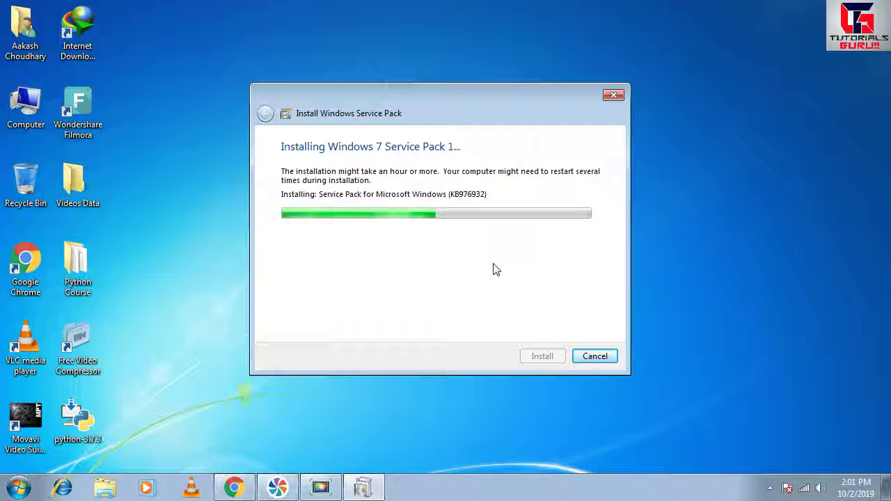
{"action": "right_click", "coordinate": [25, 111]}
{"action": "left_click", "coordinate": [78, 248]}
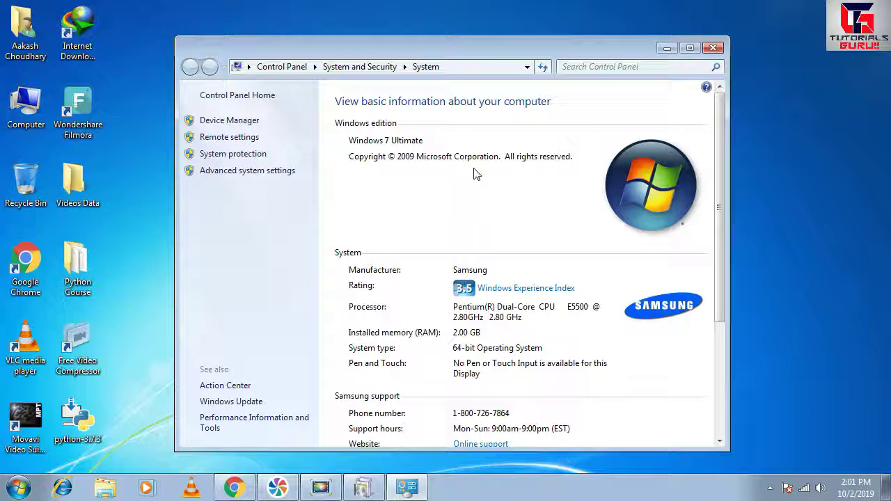
{"action": "left_click", "coordinate": [714, 48]}
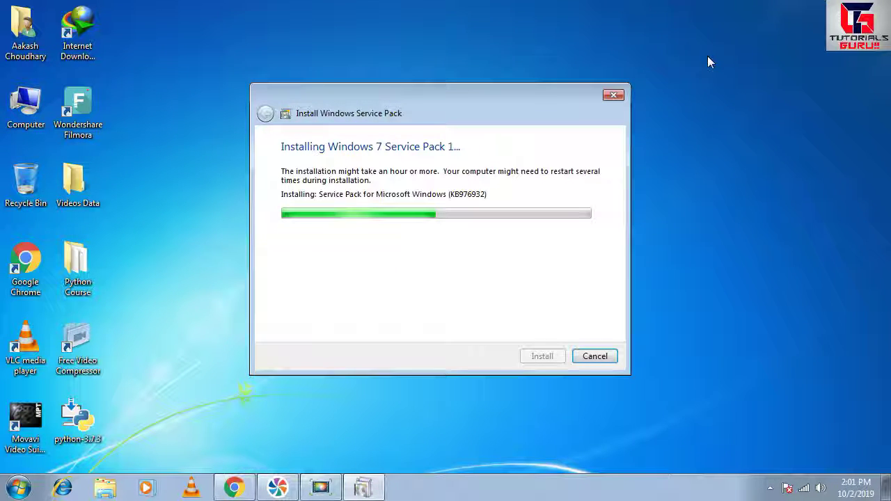
Run the python-3.7.3 installer from the desktop to read its setup requirements and close its window.
{"action": "left_click", "coordinate": [73, 426]}
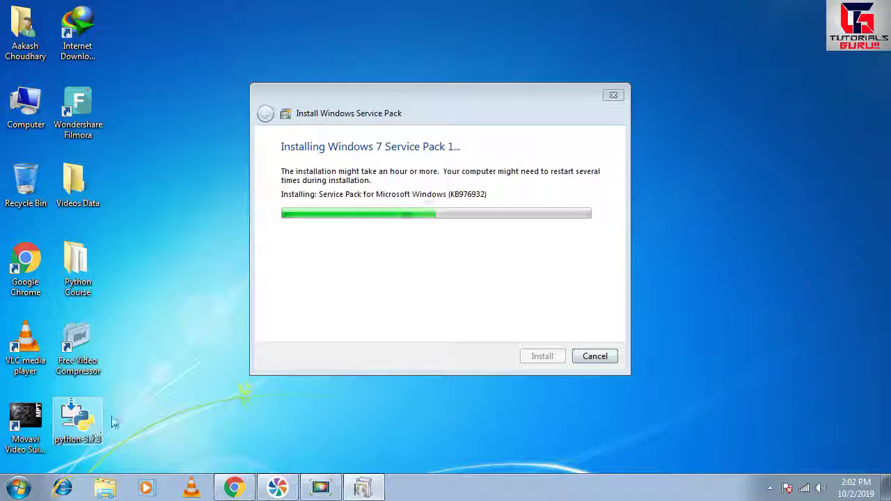
{"action": "left_click", "coordinate": [135, 427]}
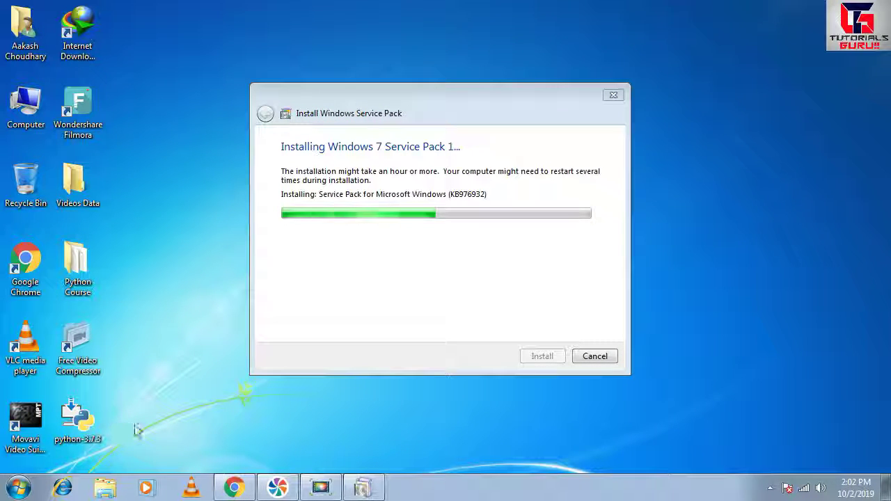
{"action": "double_click", "coordinate": [95, 427]}
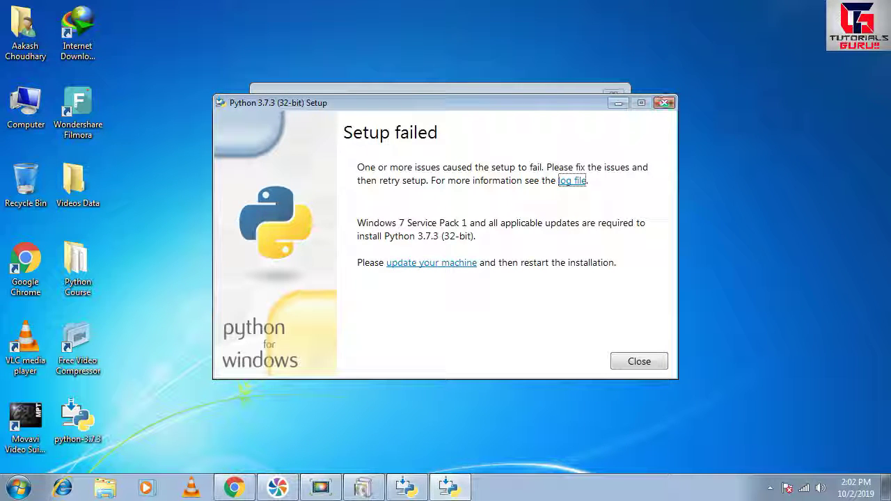
{"action": "left_click", "coordinate": [635, 366]}
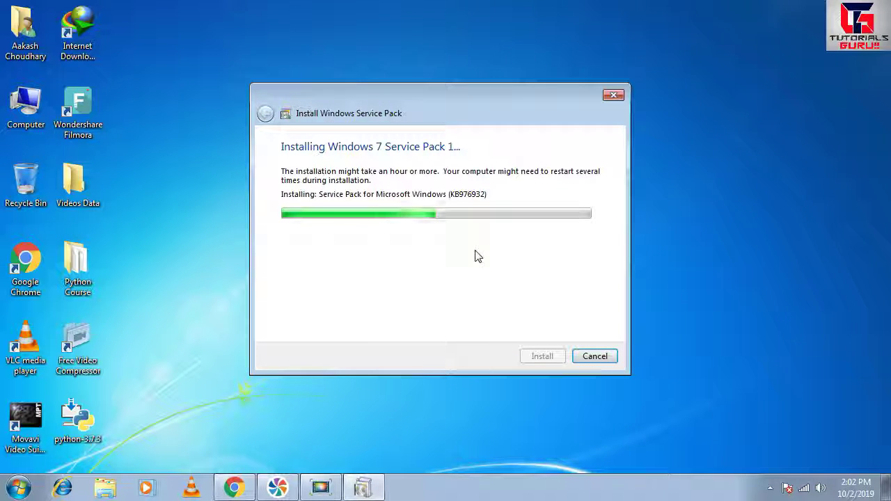
{"action": "right_click", "coordinate": [426, 7]}
{"action": "left_click", "coordinate": [471, 44]}
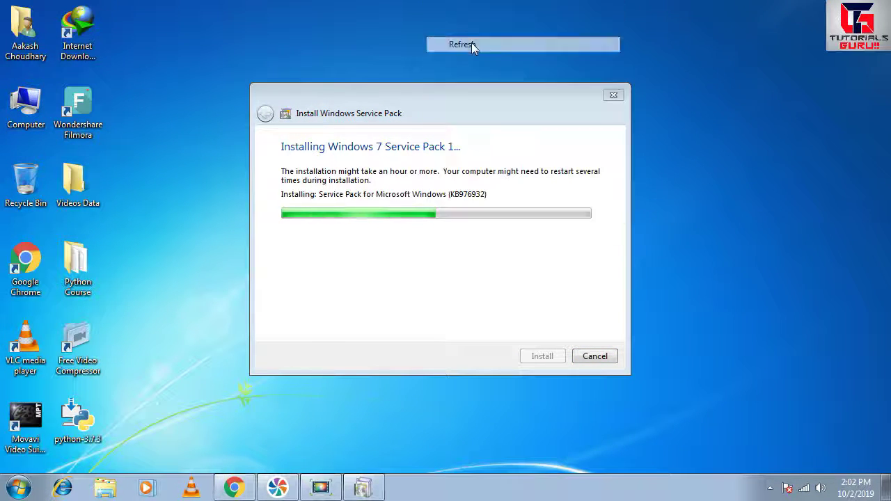
{"action": "left_click", "coordinate": [467, 219]}
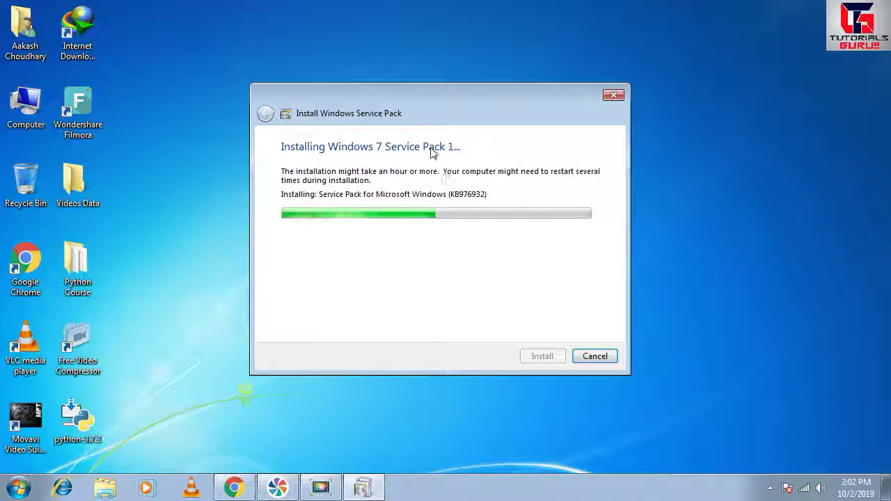
{"action": "mouse_move", "coordinate": [429, 104]}
{"action": "left_mouse_down"}
{"action": "mouse_move", "coordinate": [494, 105]}
{"action": "mouse_move", "coordinate": [412, 132]}
{"action": "mouse_move", "coordinate": [446, 110]}
{"action": "left_mouse_up"}
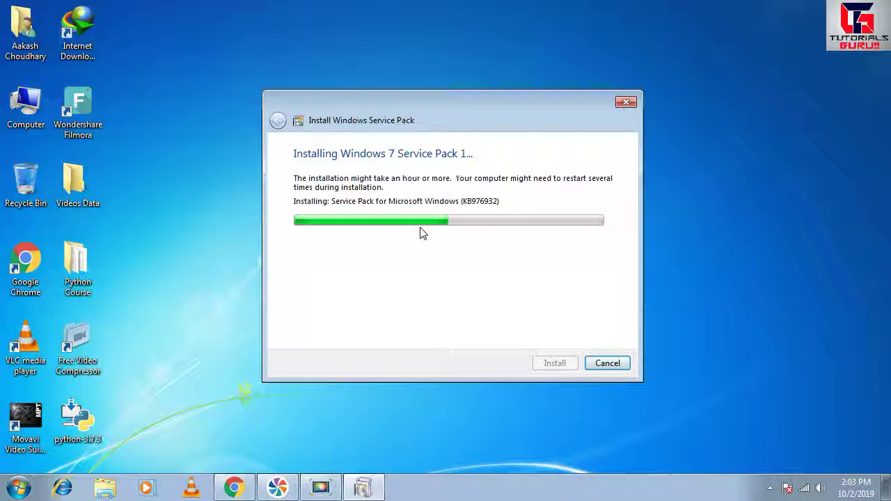
{"action": "left_click_drag", "start_coordinate": [477, 102], "coordinate": [493, 86]}
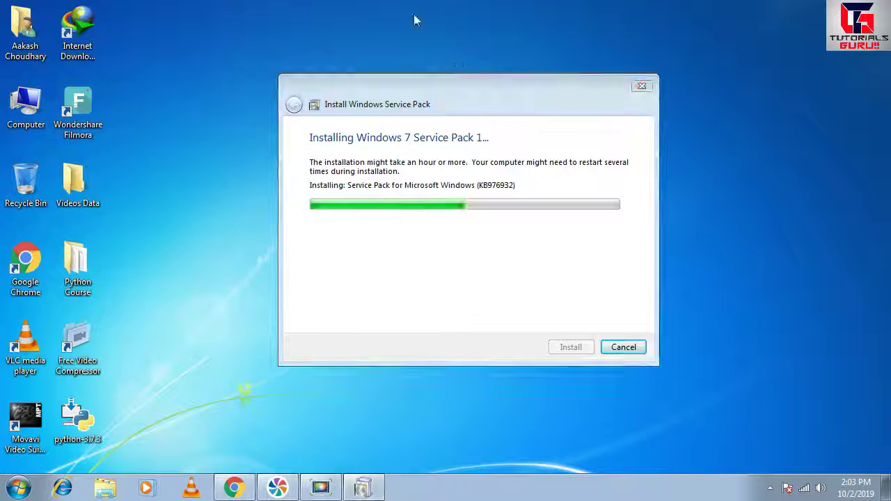
{"action": "right_click", "coordinate": [414, 14]}
{"action": "left_click", "coordinate": [462, 55]}
{"action": "right_click", "coordinate": [407, 19]}
{"action": "left_click", "coordinate": [452, 60]}
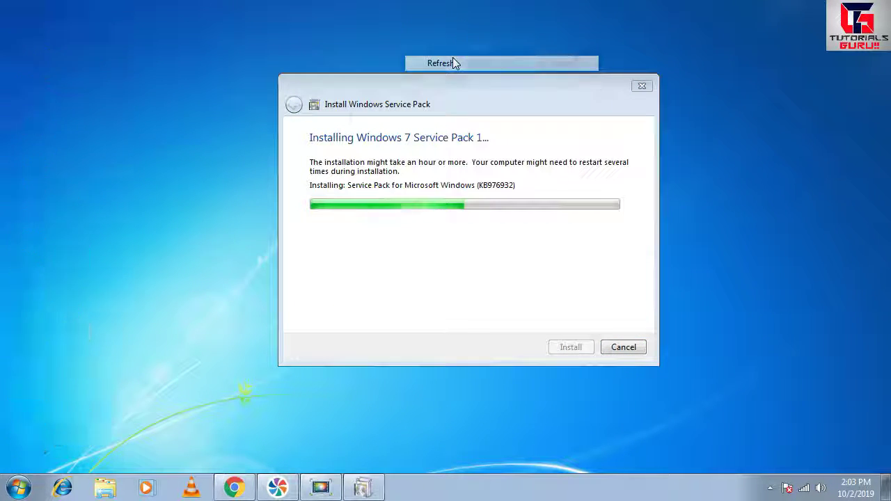
{"action": "right_click", "coordinate": [449, 18]}
{"action": "left_click", "coordinate": [477, 60]}
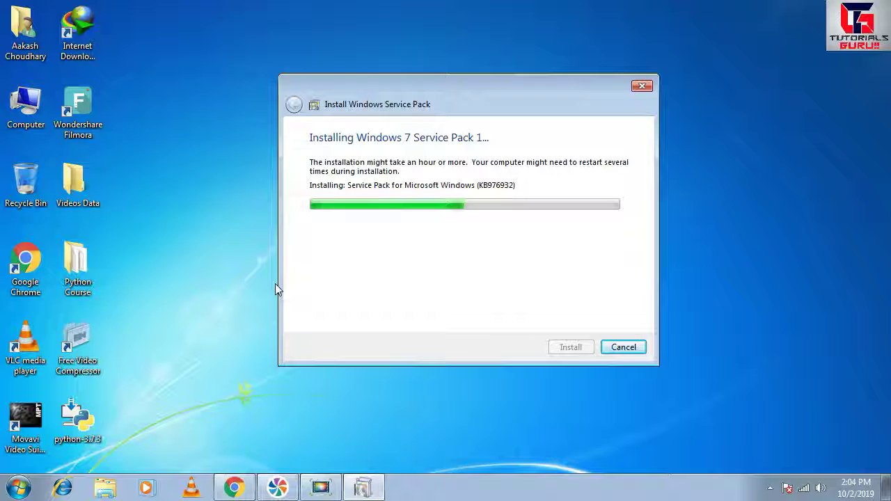
Check the Windows edition in the Computer's properties during the service pack installation and close the System window.
{"action": "right_click", "coordinate": [23, 117]}
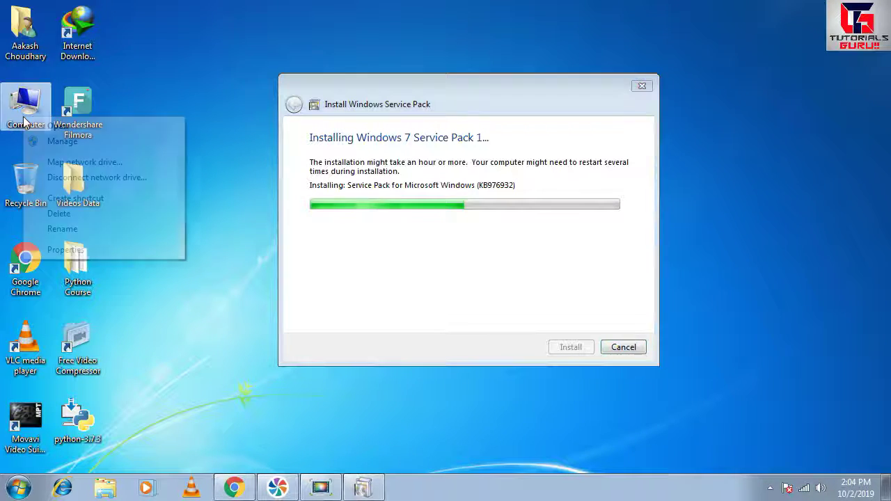
{"action": "left_click", "coordinate": [90, 248]}
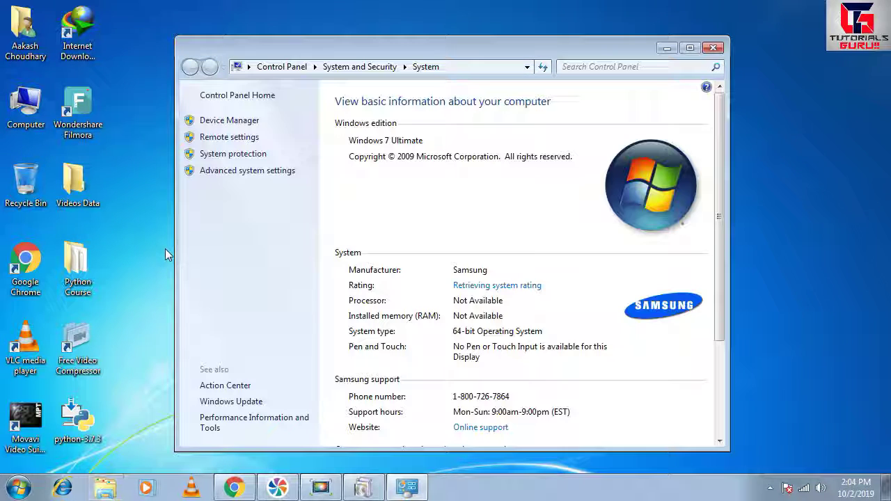
{"action": "left_click", "coordinate": [714, 47]}
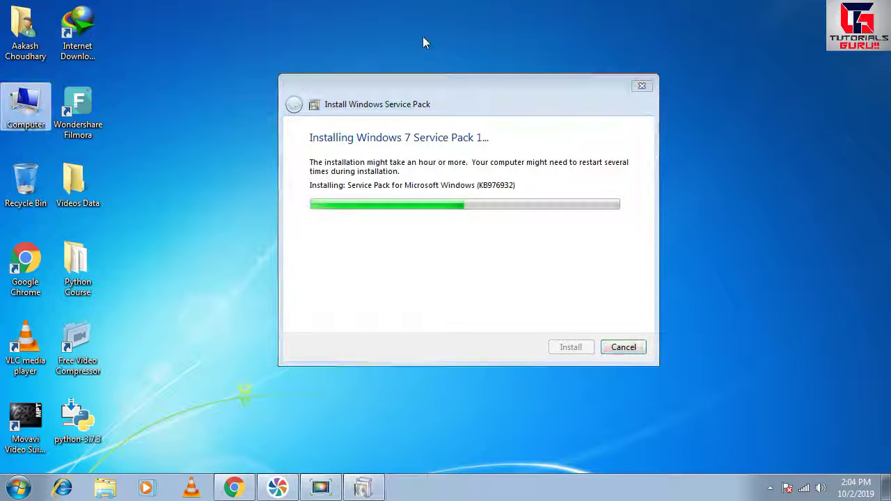
{"action": "right_click", "coordinate": [423, 42]}
{"action": "left_click", "coordinate": [404, 173]}
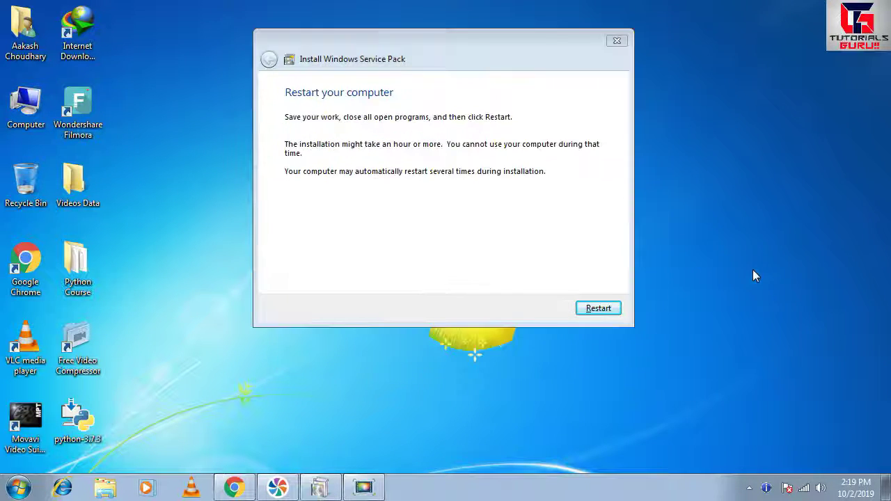
Bring the service pack's restart page into focus, inspect the Windows edition in the Computer's properties and close the System window.
{"action": "left_click", "coordinate": [547, 241]}
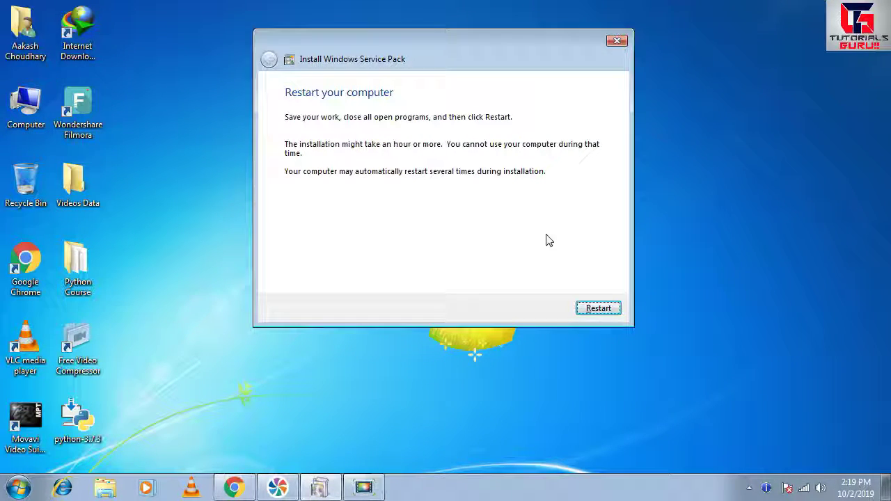
{"action": "left_click", "coordinate": [598, 310]}
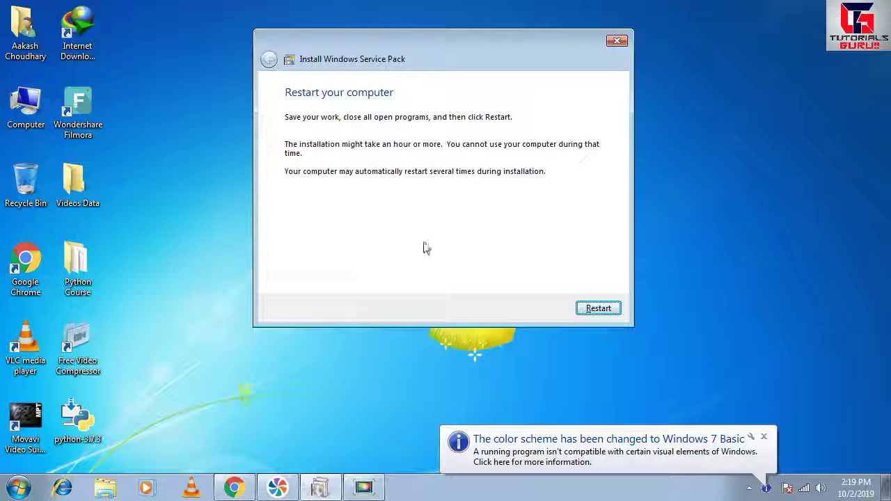
{"action": "left_click", "coordinate": [25, 117]}
{"action": "right_click", "coordinate": [25, 117]}
{"action": "left_click", "coordinate": [69, 244]}
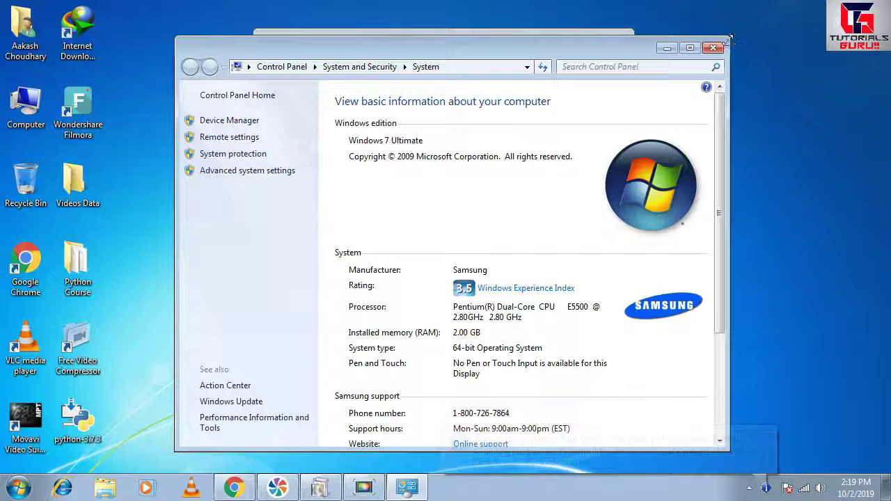
{"action": "left_click", "coordinate": [712, 52]}
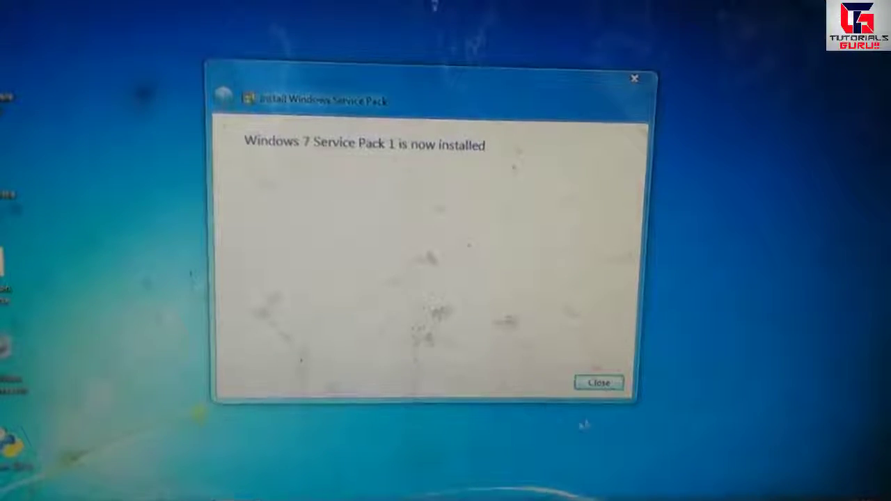
Close the finished Service Pack 1 installer, check the Windows edition in the Computer's properties and close the System window.
{"action": "left_click", "coordinate": [599, 388]}
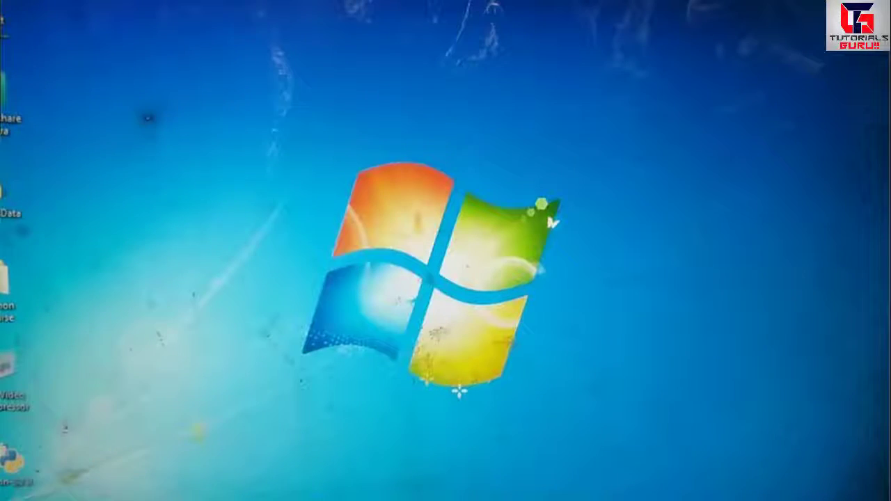
{"action": "right_click", "coordinate": [3, 85]}
{"action": "key", "text": "Escape"}
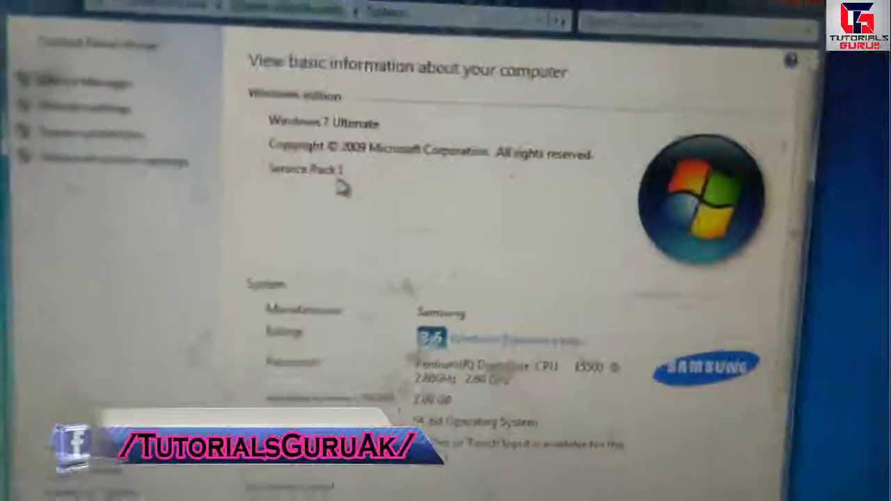
{"action": "left_click", "coordinate": [778, 21]}
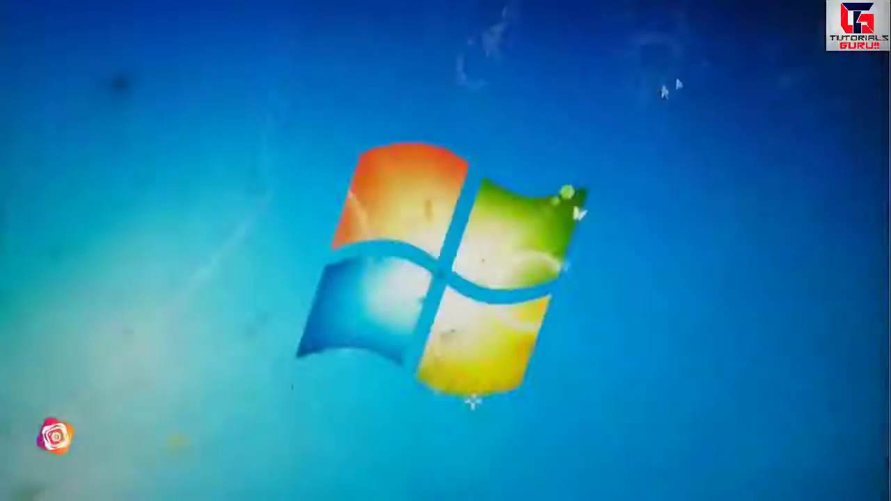